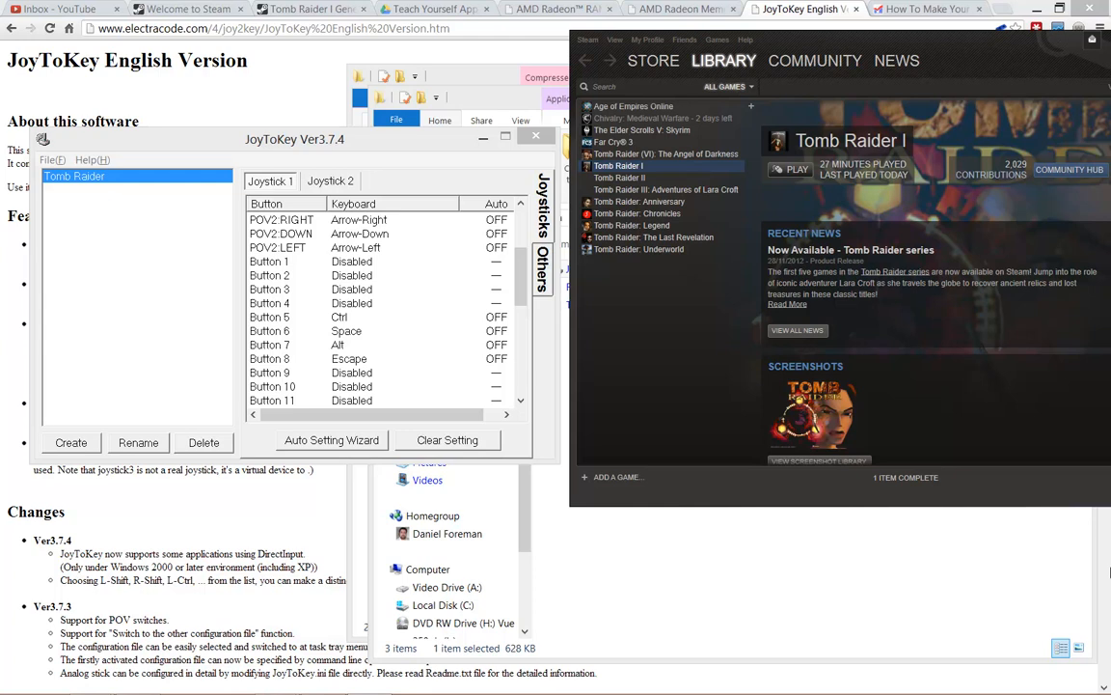
Minimize the JoyToKey, Explorer and Steam windows so the JoyToKey web page fills the screen
{"action": "left_click", "coordinate": [147, 70]}
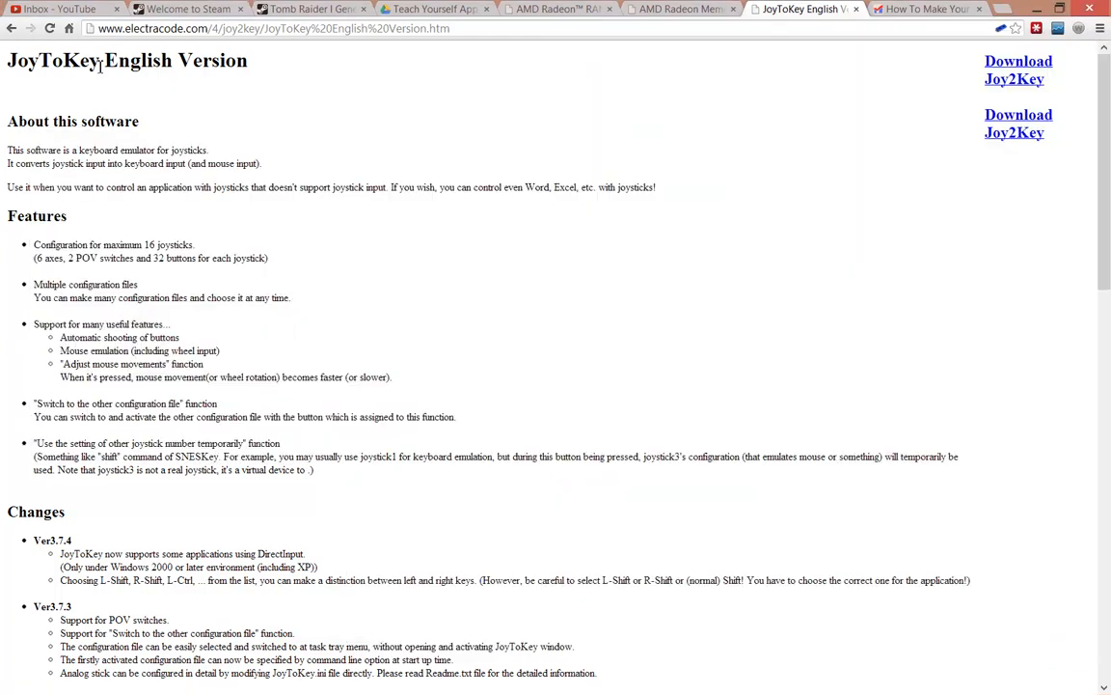
{"action": "left_click", "coordinate": [239, 32]}
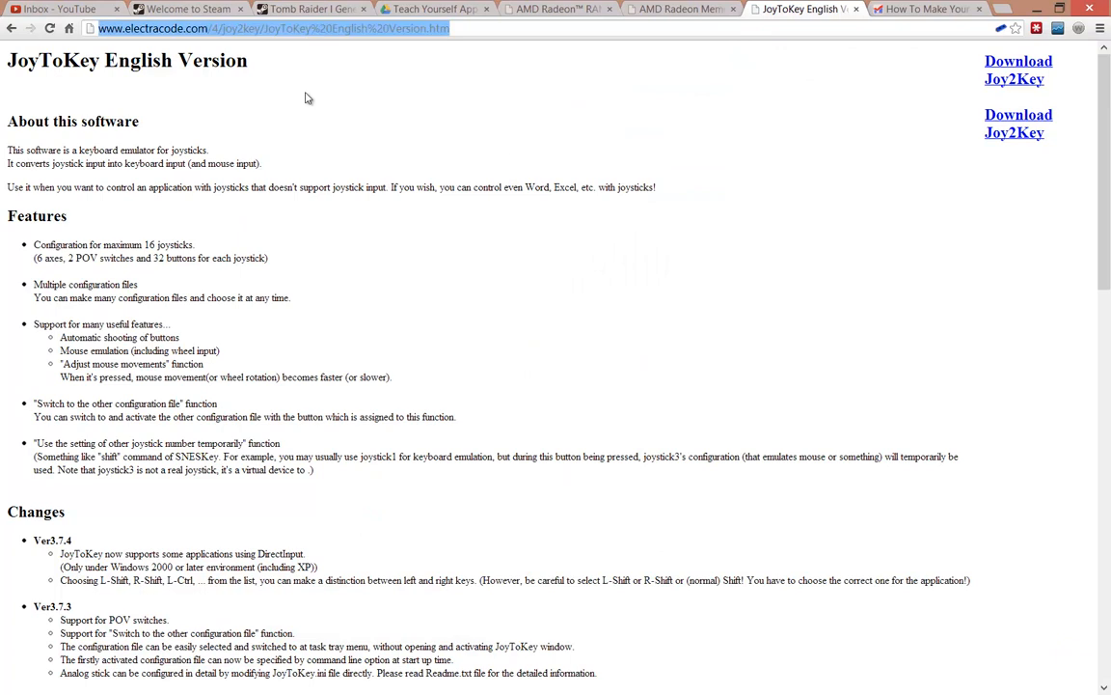
{"action": "type", "text": "joytokey"}
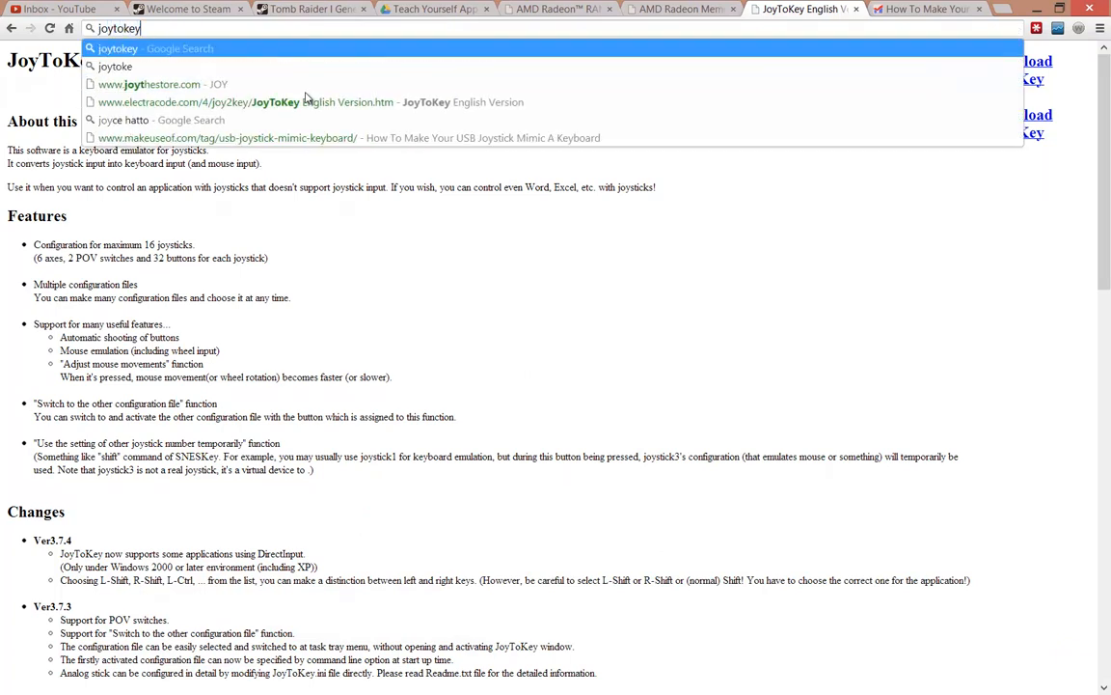
{"action": "key", "text": "Return"}
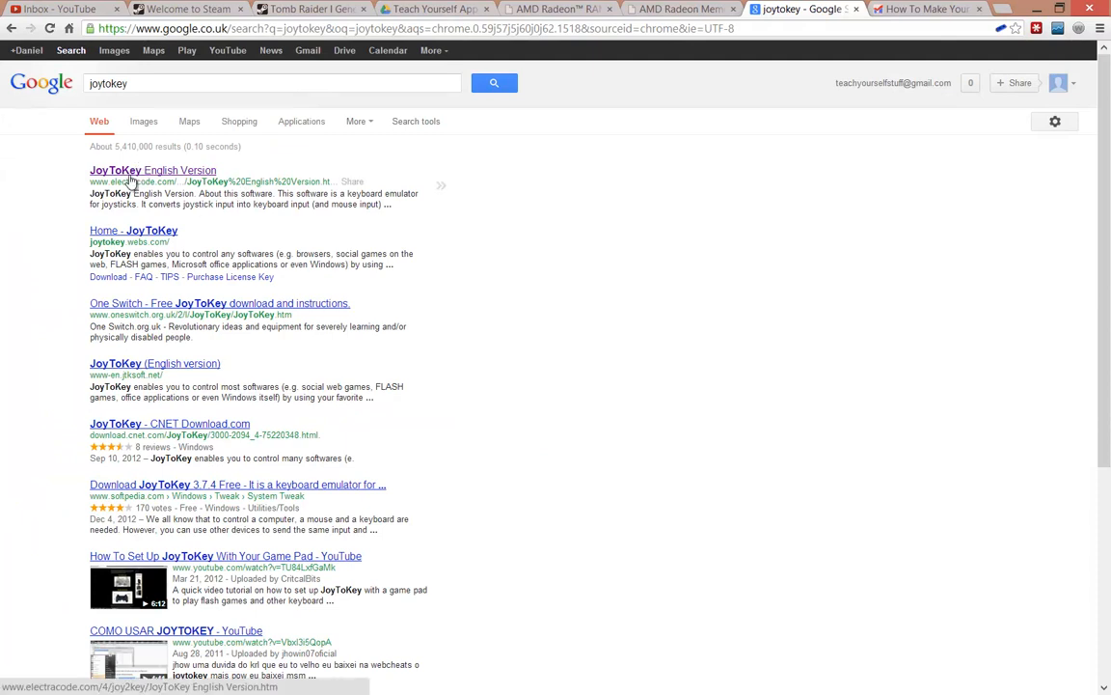
{"action": "left_click", "coordinate": [164, 172]}
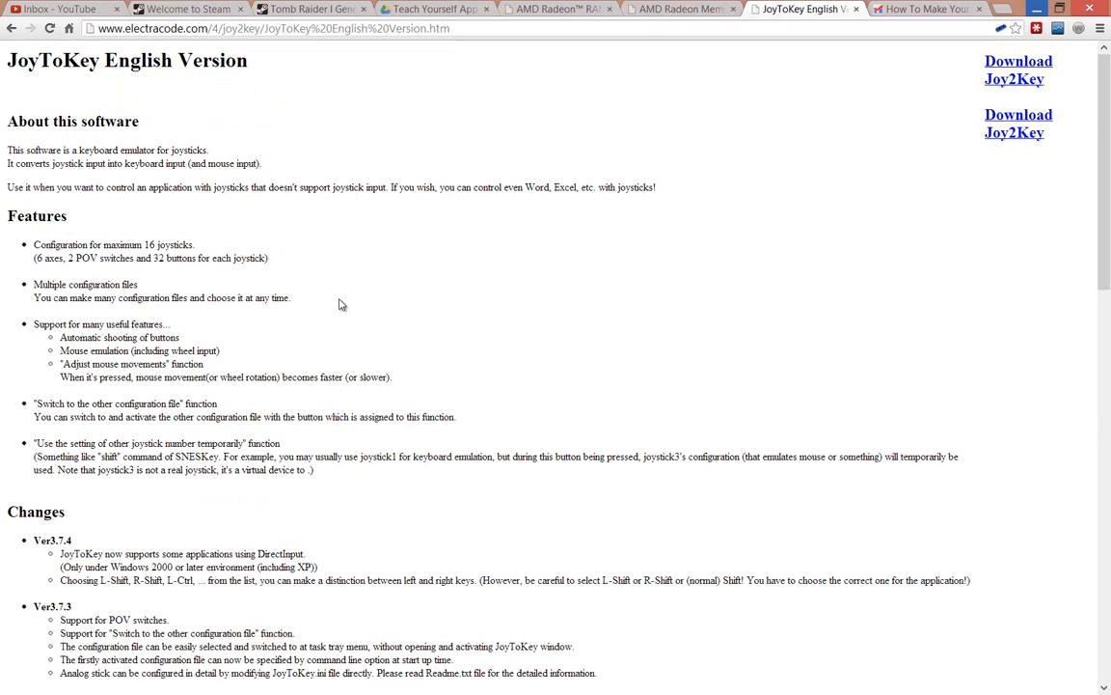
Bring JoyToKey back, enable 'Use POV switches' on the Others tab, and return to the button mappings
{"action": "key", "text": "alt+Tab"}
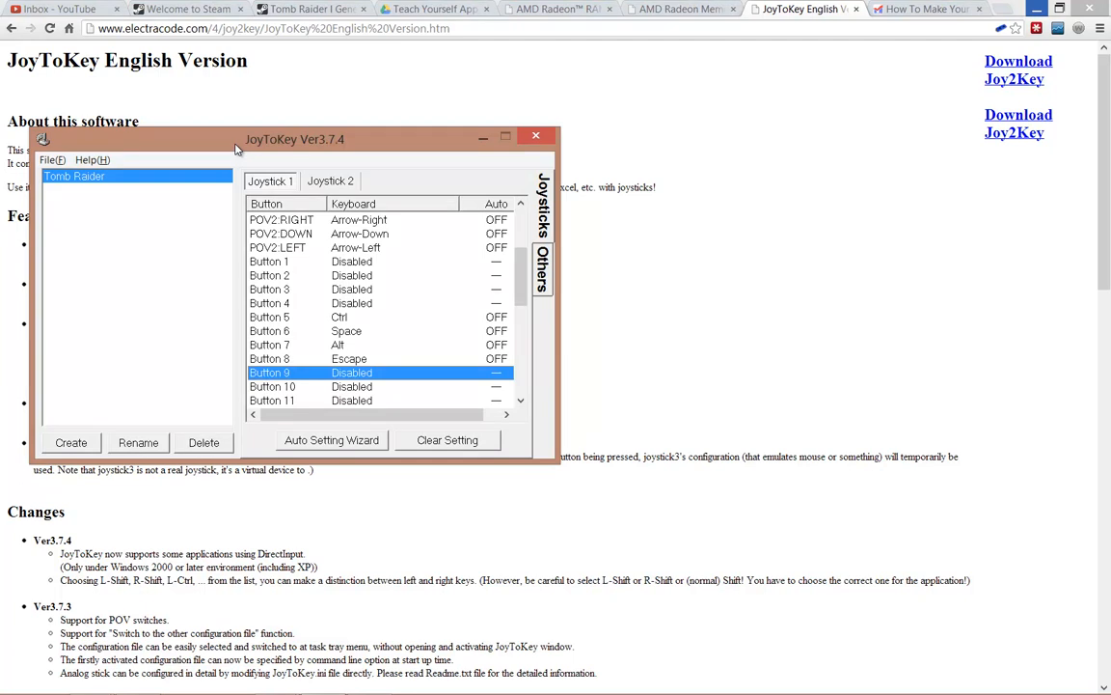
{"action": "scroll", "coordinate": [523, 271], "scroll_direction": "up", "scroll_amount": 5}
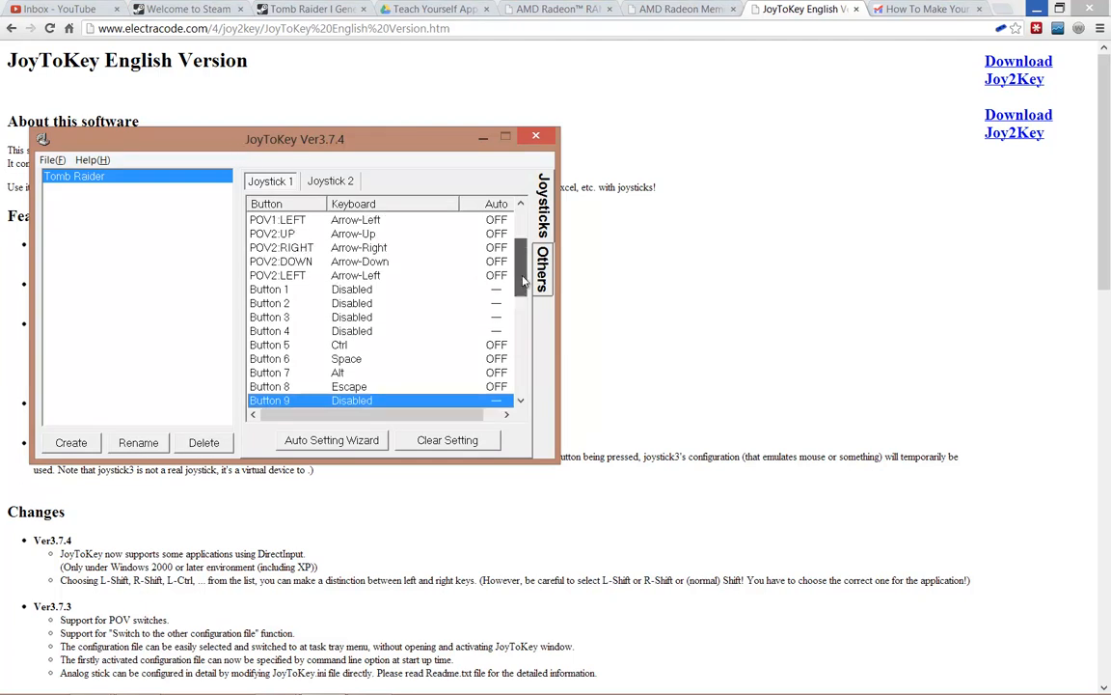
{"action": "scroll", "coordinate": [524, 255], "scroll_direction": "up", "scroll_amount": 1}
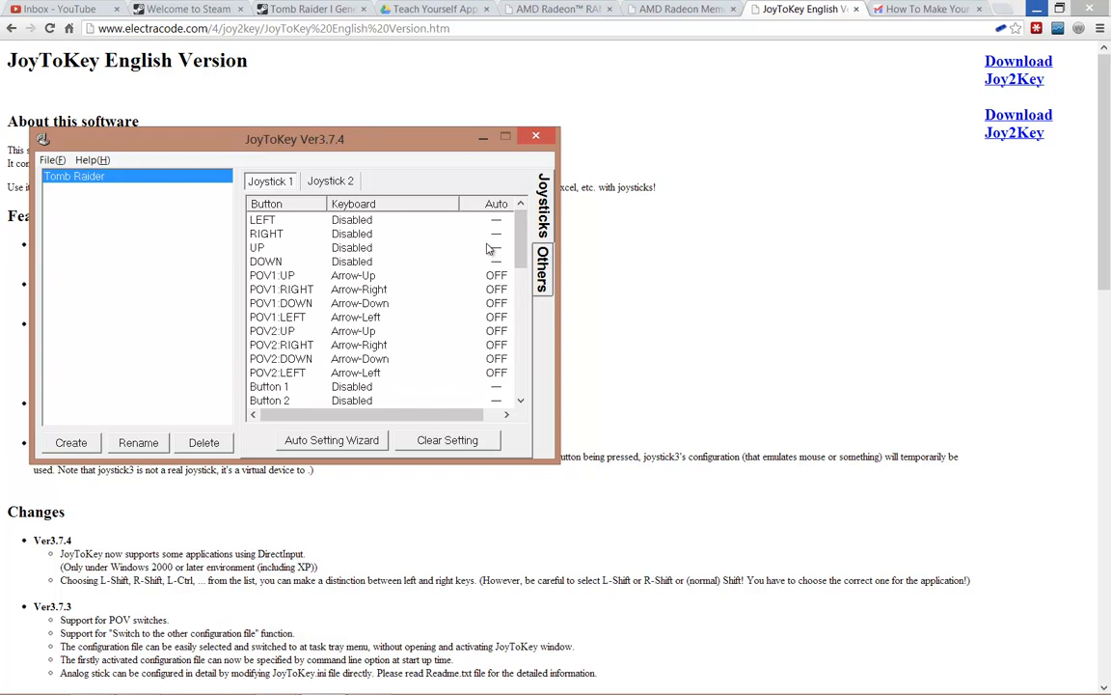
{"action": "left_click", "coordinate": [543, 270]}
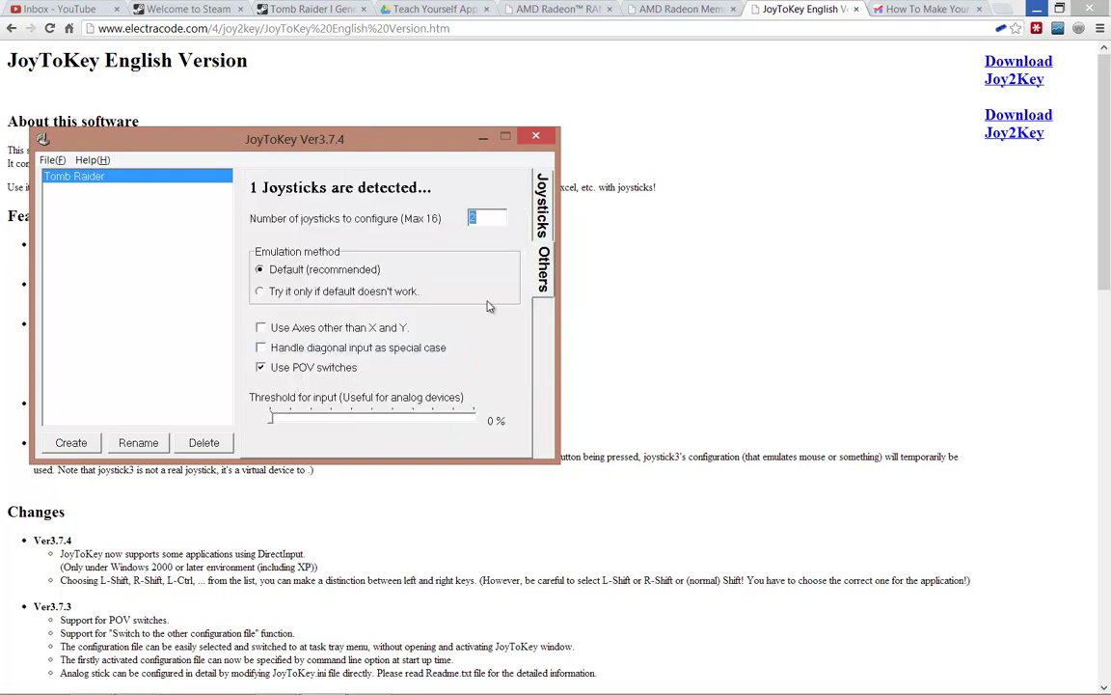
{"action": "left_click", "coordinate": [262, 368]}
{"action": "left_click", "coordinate": [545, 207]}
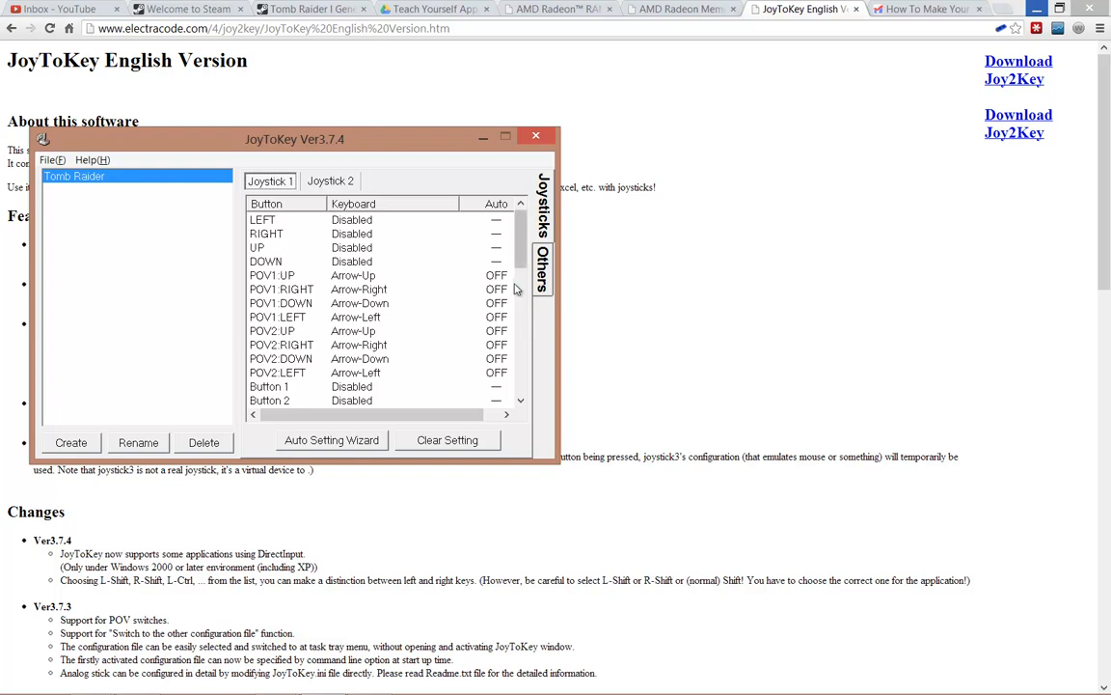
{"action": "left_click_drag", "start_coordinate": [521, 260], "coordinate": [521, 304]}
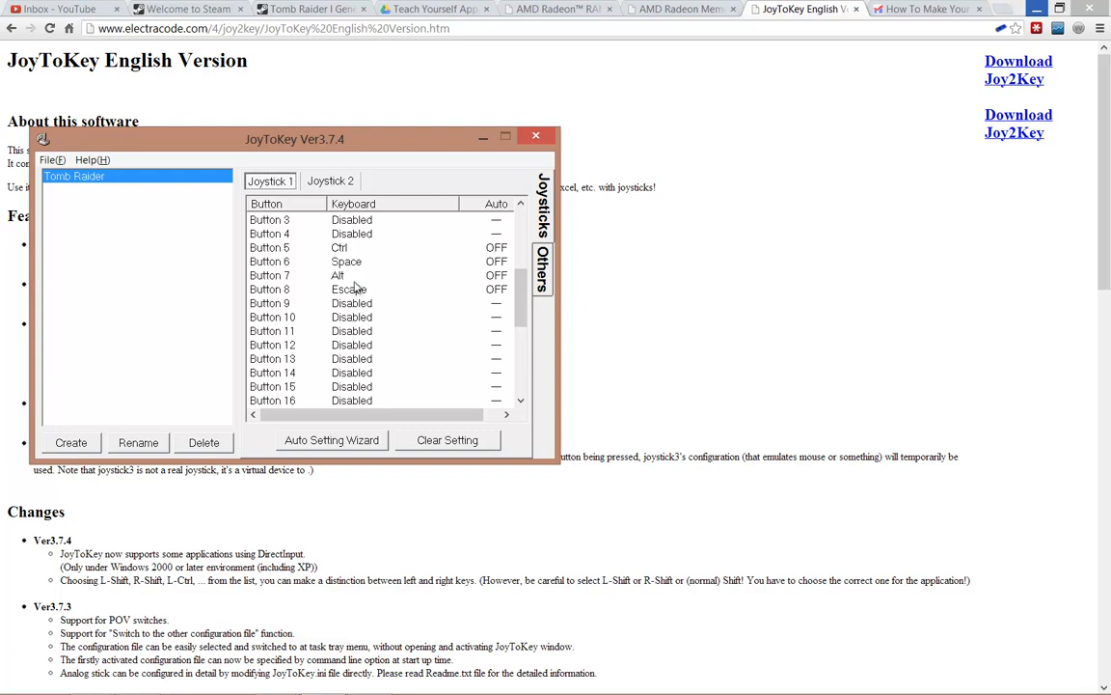
{"action": "left_click_drag", "start_coordinate": [526, 320], "coordinate": [524, 241]}
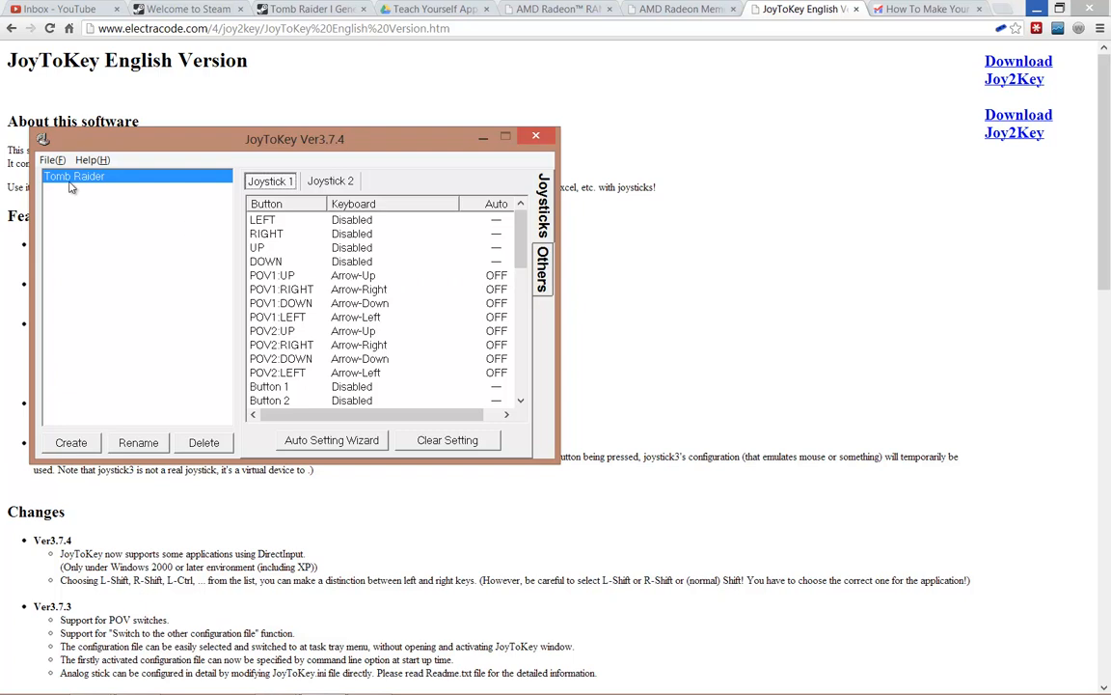
{"action": "left_click", "coordinate": [138, 442]}
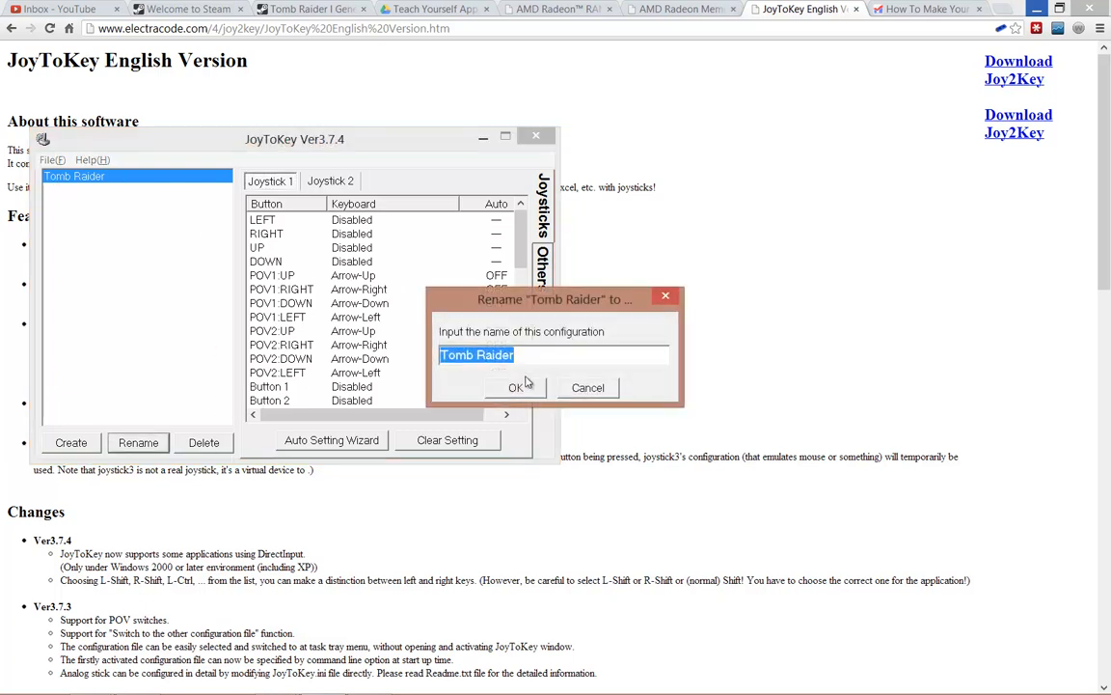
{"action": "left_click", "coordinate": [516, 387]}
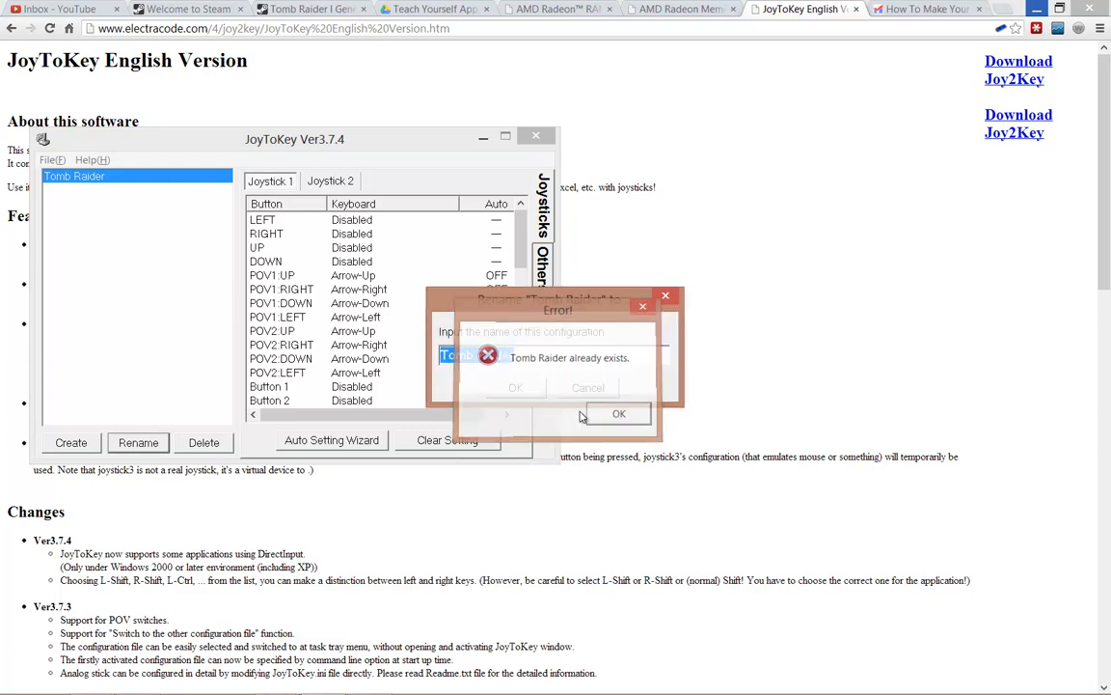
{"action": "left_click", "coordinate": [619, 414]}
{"action": "left_click", "coordinate": [587, 387]}
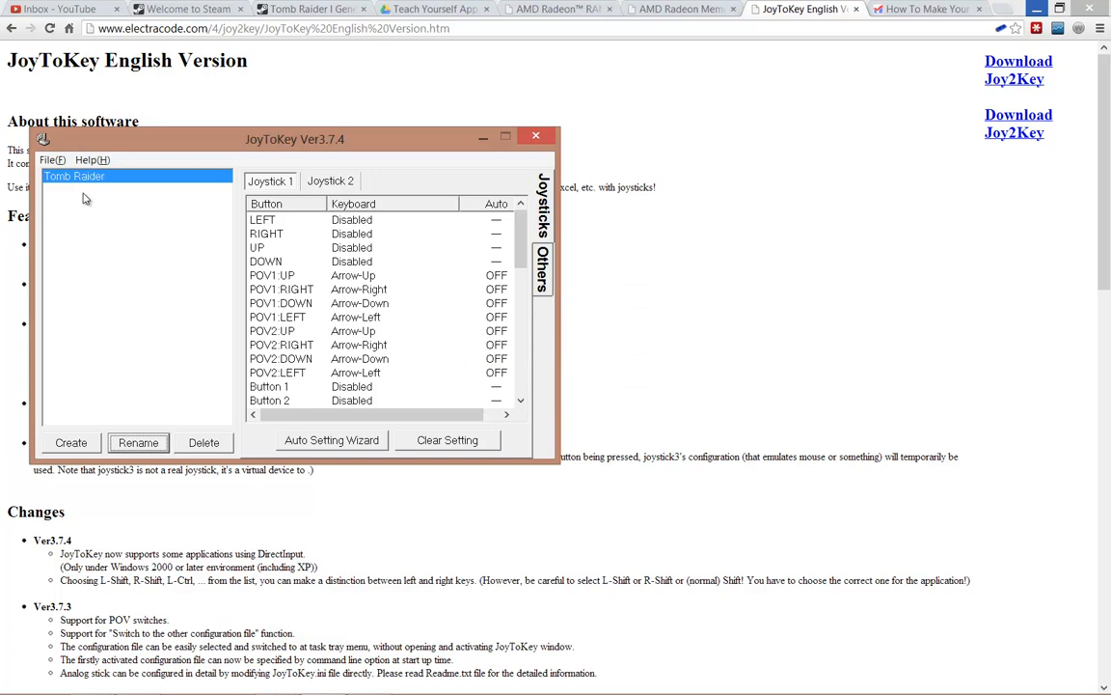
{"action": "left_click", "coordinate": [73, 442]}
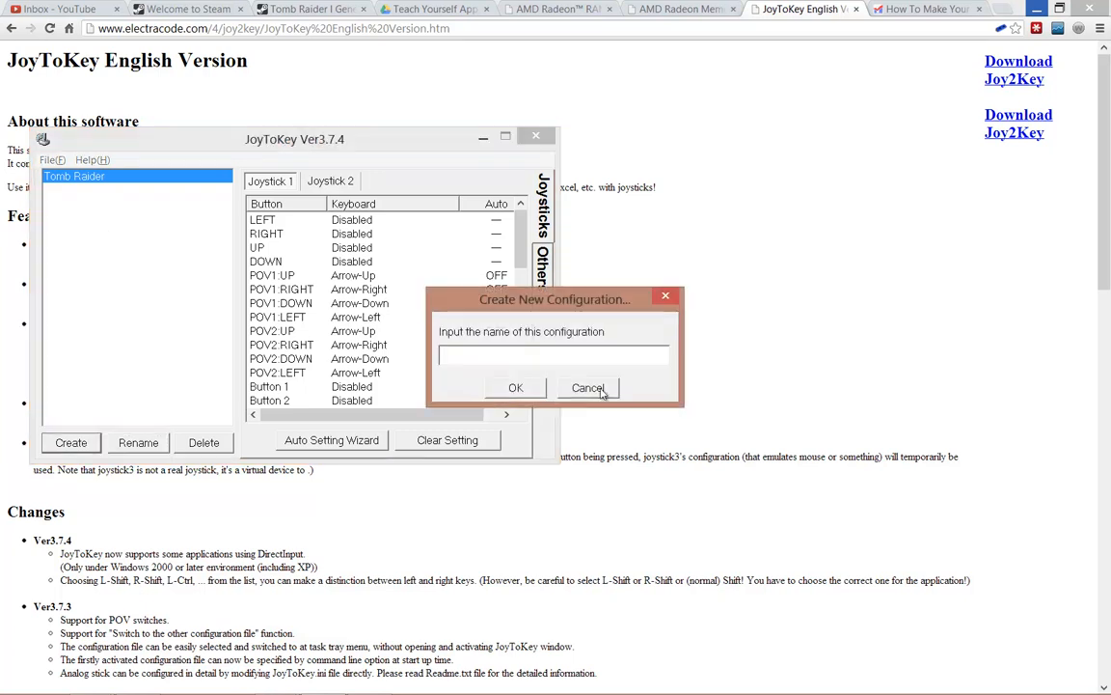
{"action": "left_click", "coordinate": [587, 388]}
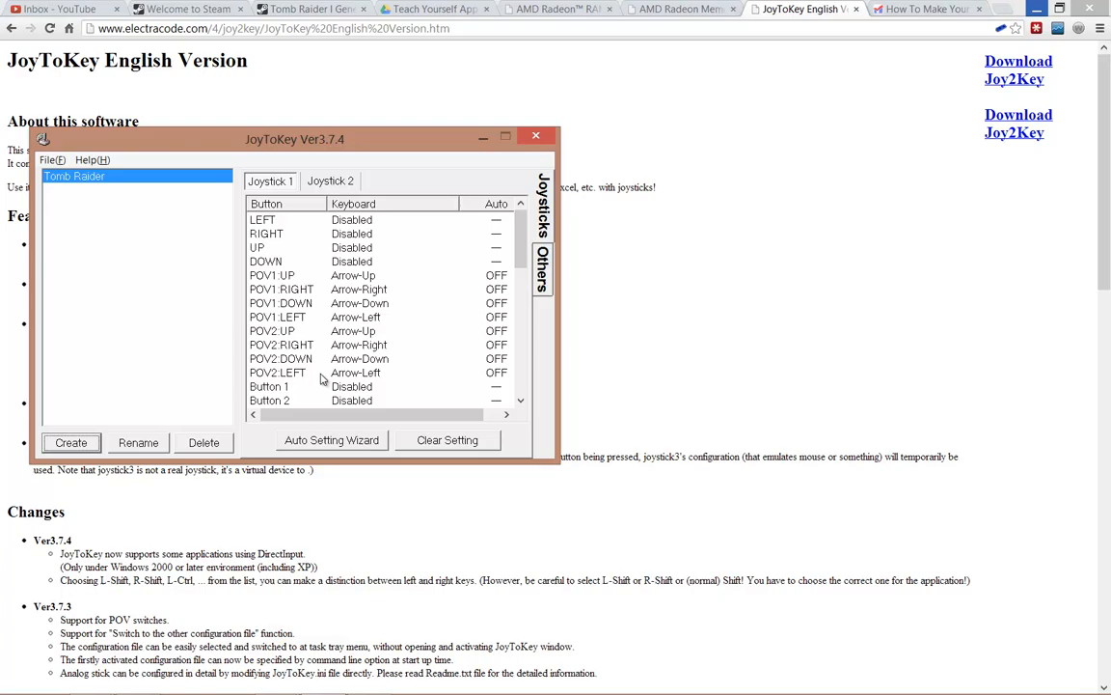
Search the Start screen for 'joystick' under Settings and launch 'Set up USB game controllers'
{"action": "key", "text": "super"}
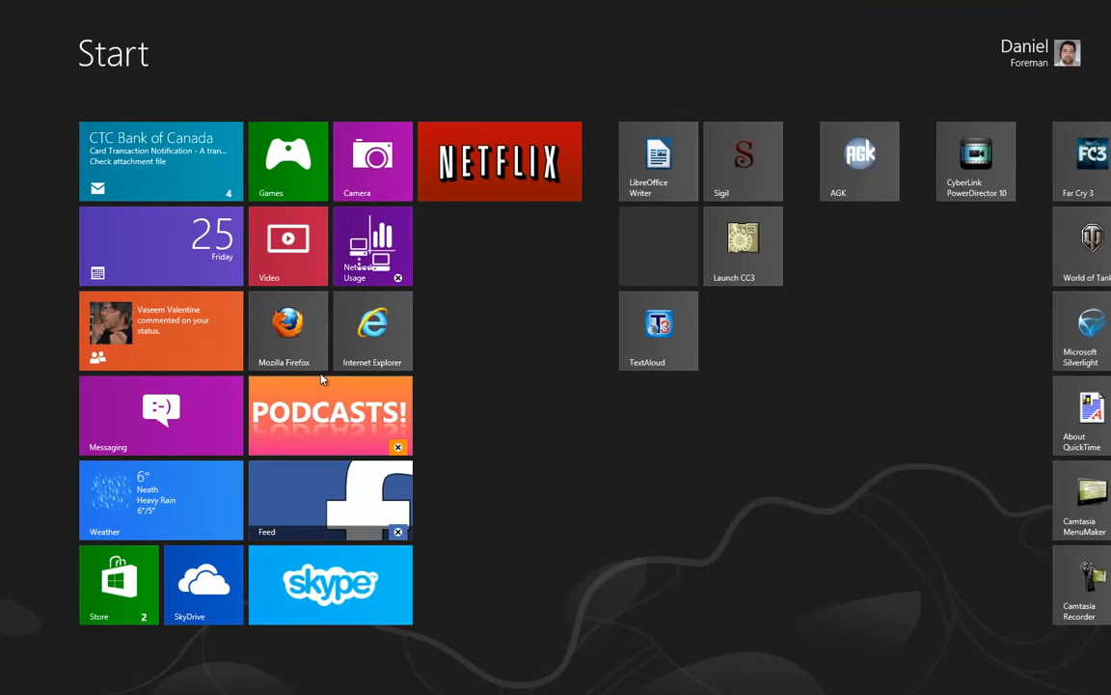
{"action": "type", "text": "joy"}
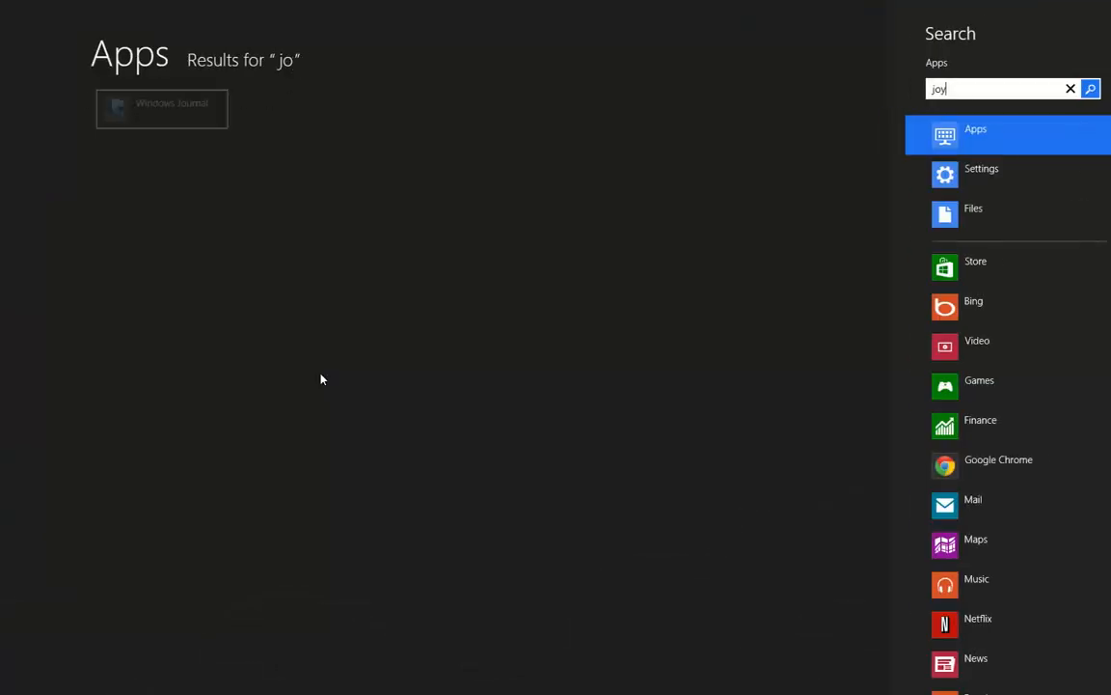
{"action": "type", "text": "joystick"}
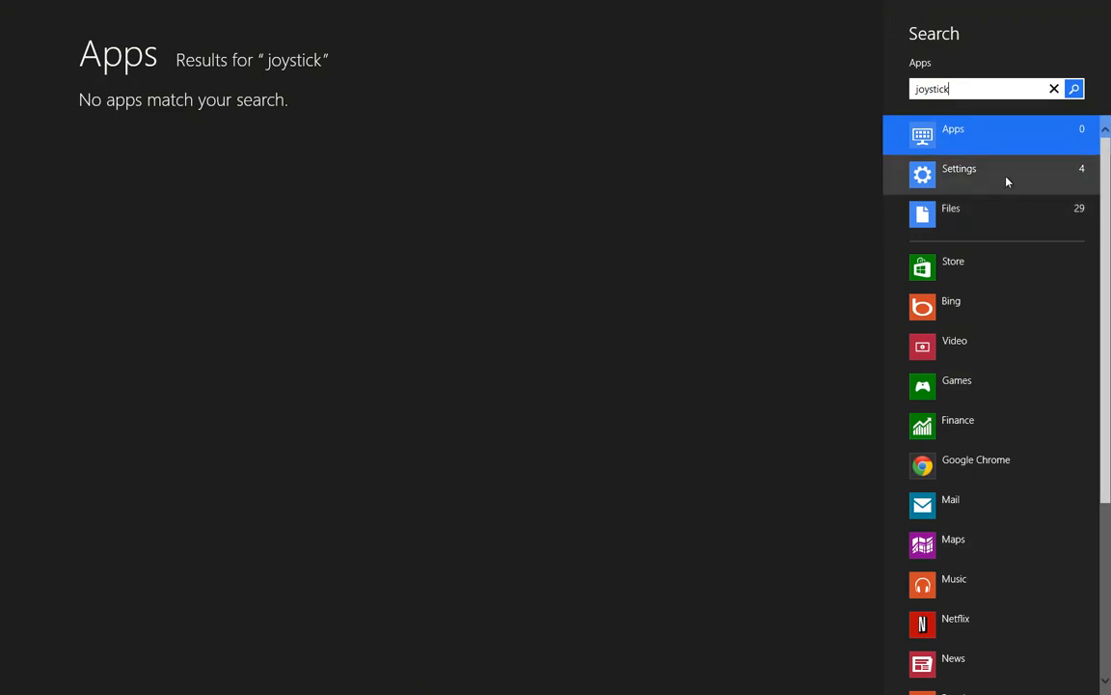
{"action": "left_click", "coordinate": [1004, 174]}
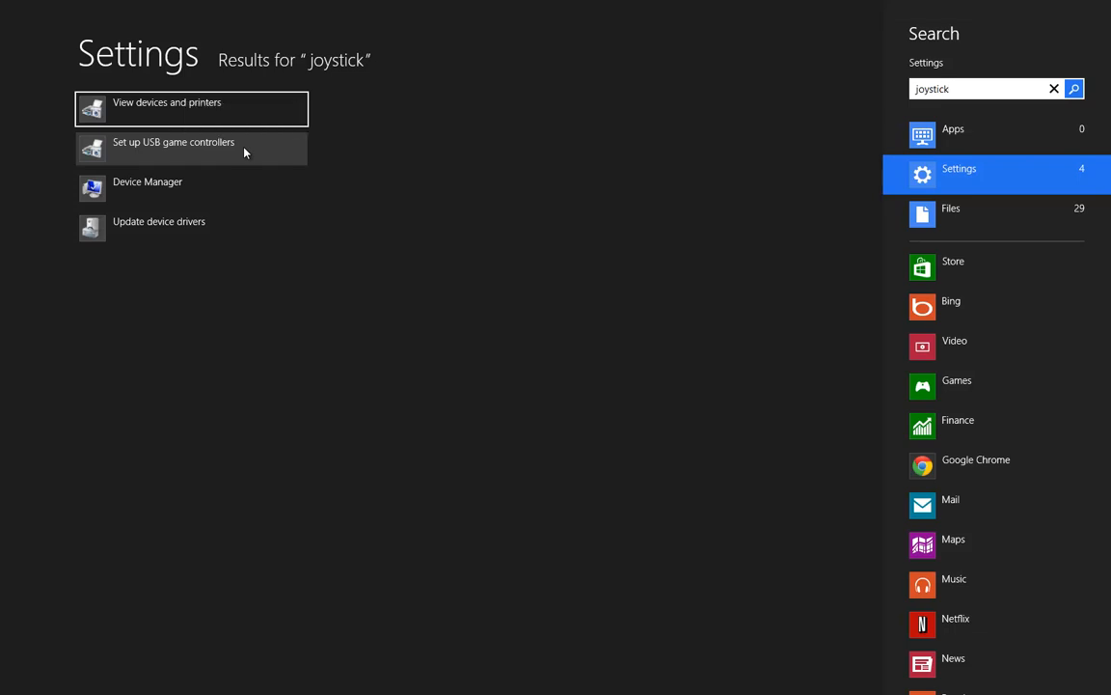
{"action": "left_click", "coordinate": [245, 151]}
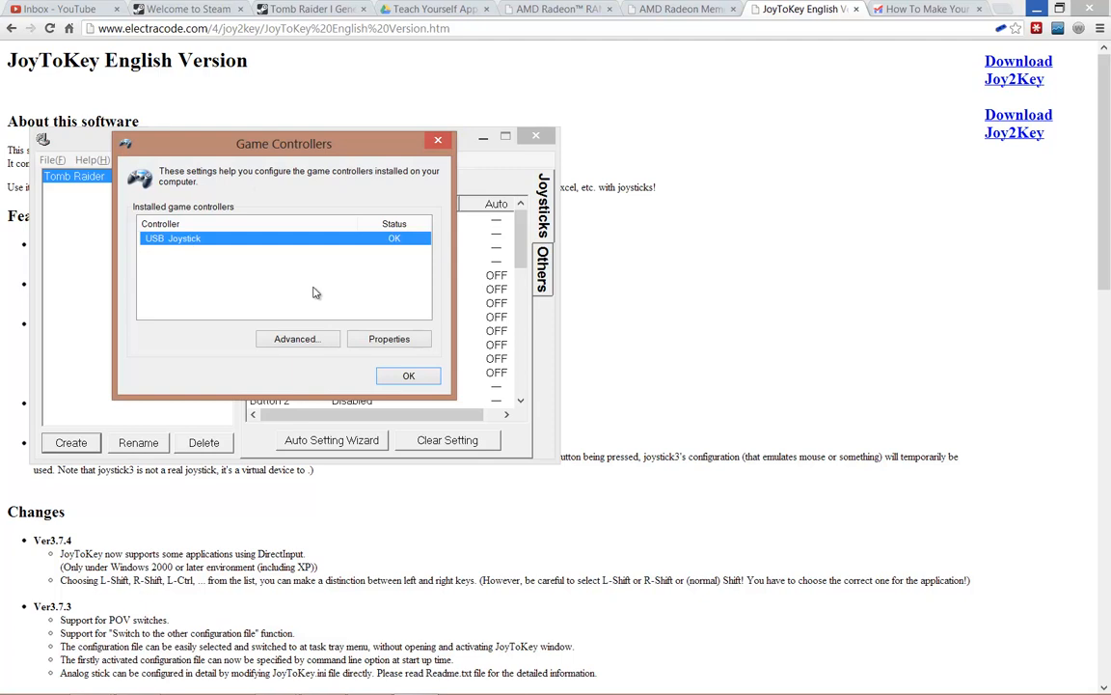
Check the USB Joystick properties test, then close it and the Game Controllers panel
{"action": "left_click", "coordinate": [389, 339]}
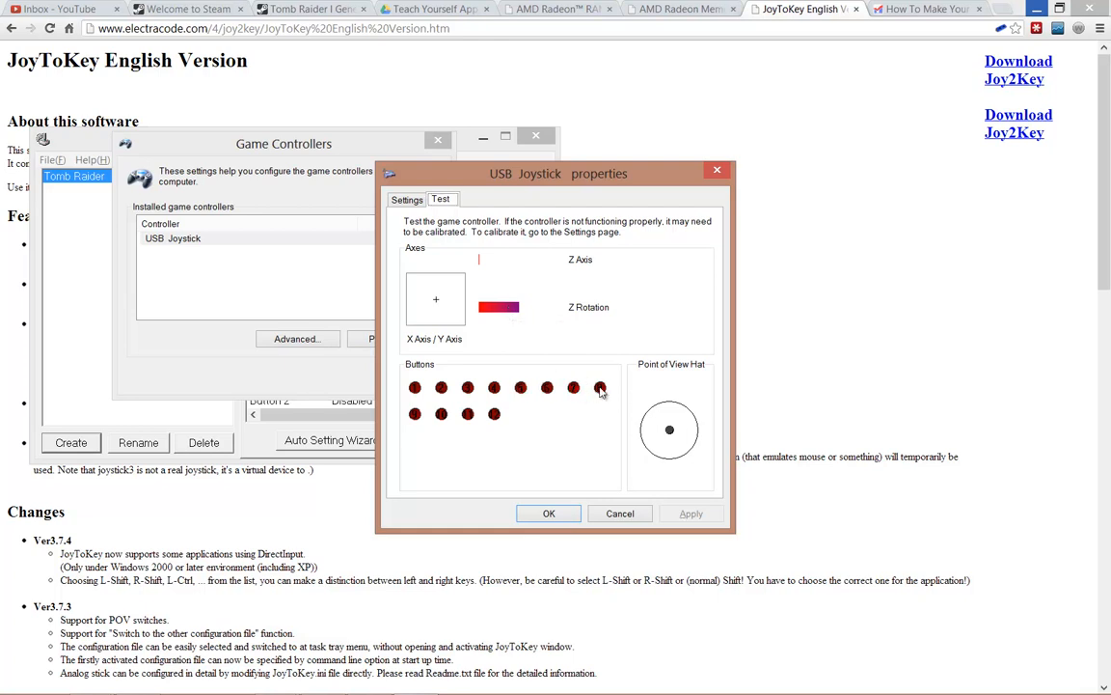
{"action": "key", "text": "Escape"}
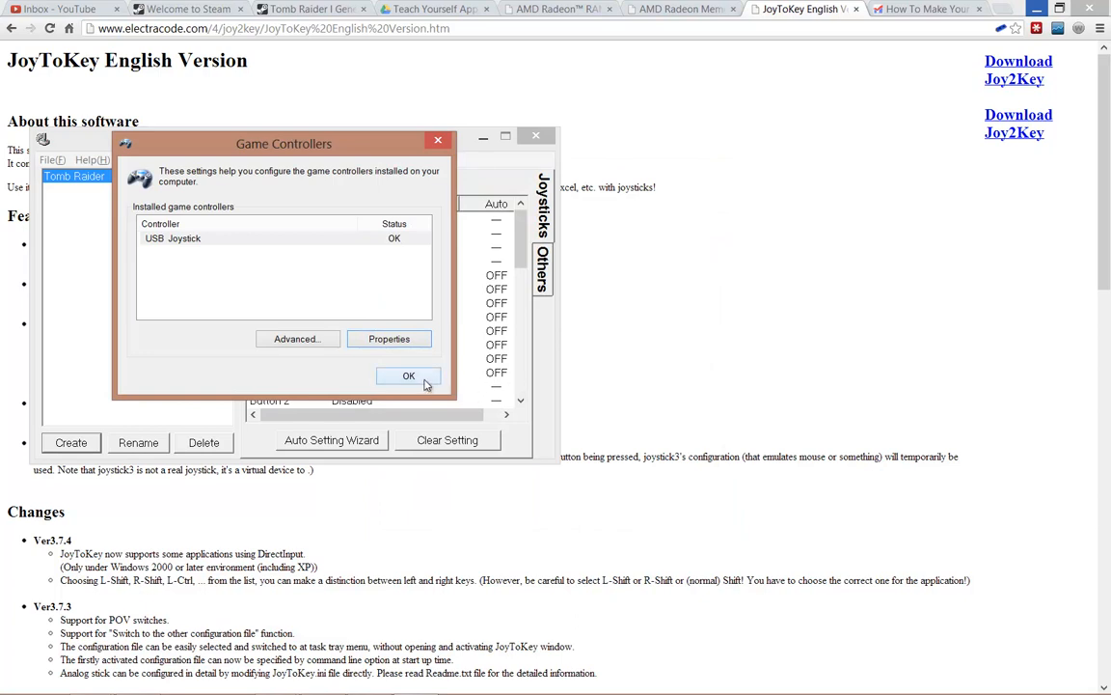
{"action": "left_click", "coordinate": [409, 375]}
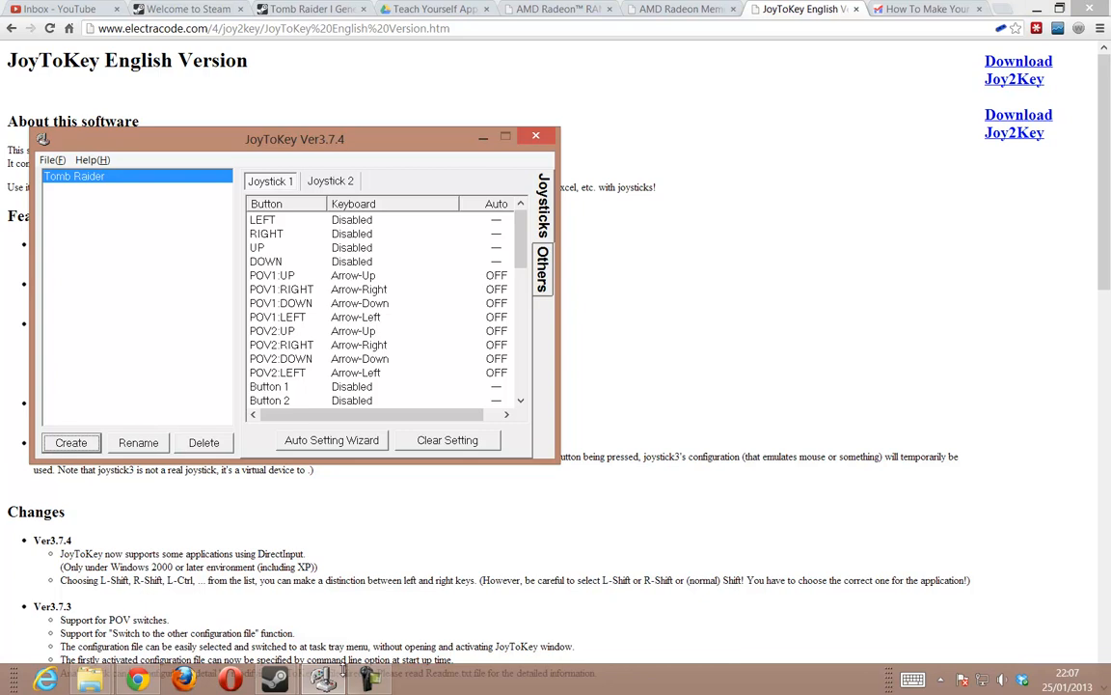
{"action": "mouse_move", "coordinate": [274, 679]}
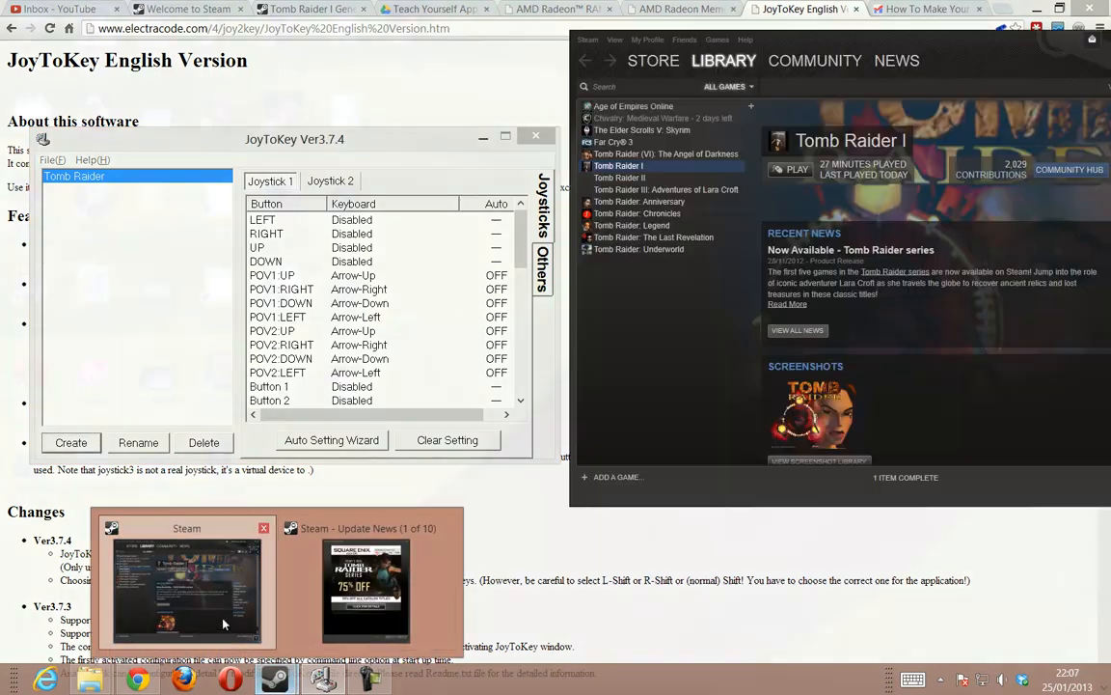
Bring the Steam library forward and launch Tomb Raider I into DOSBox
{"action": "left_click", "coordinate": [223, 624]}
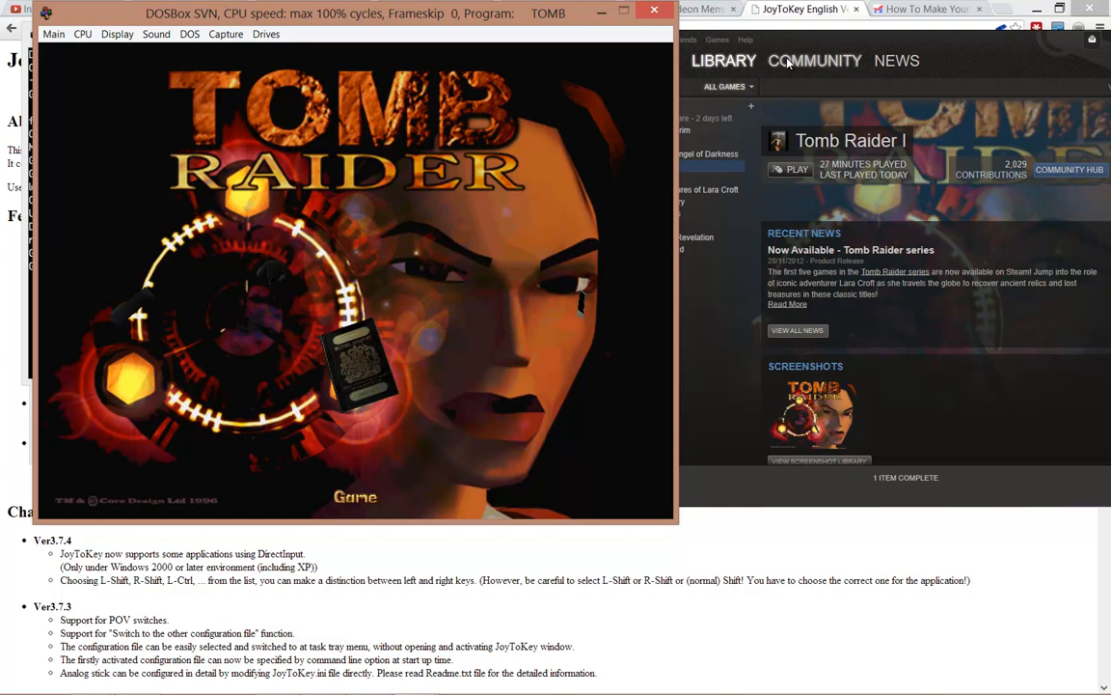
Load the City of Vilcabamba save from the Tomb Raider title menu
{"action": "key", "text": "Return"}
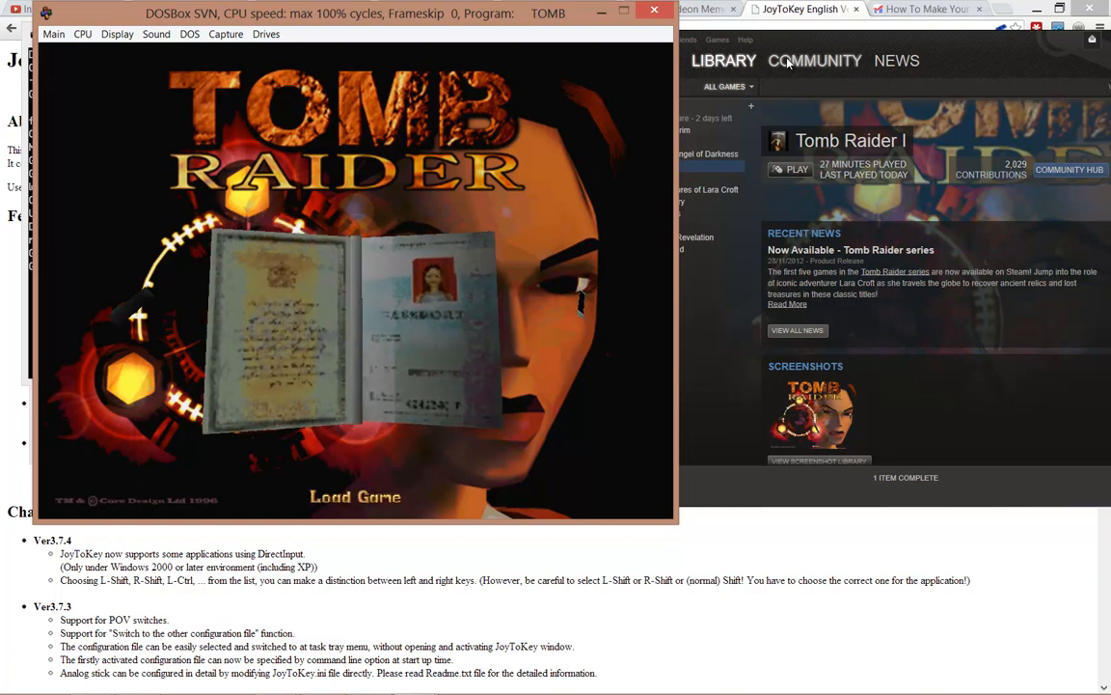
{"action": "key", "text": "Return"}
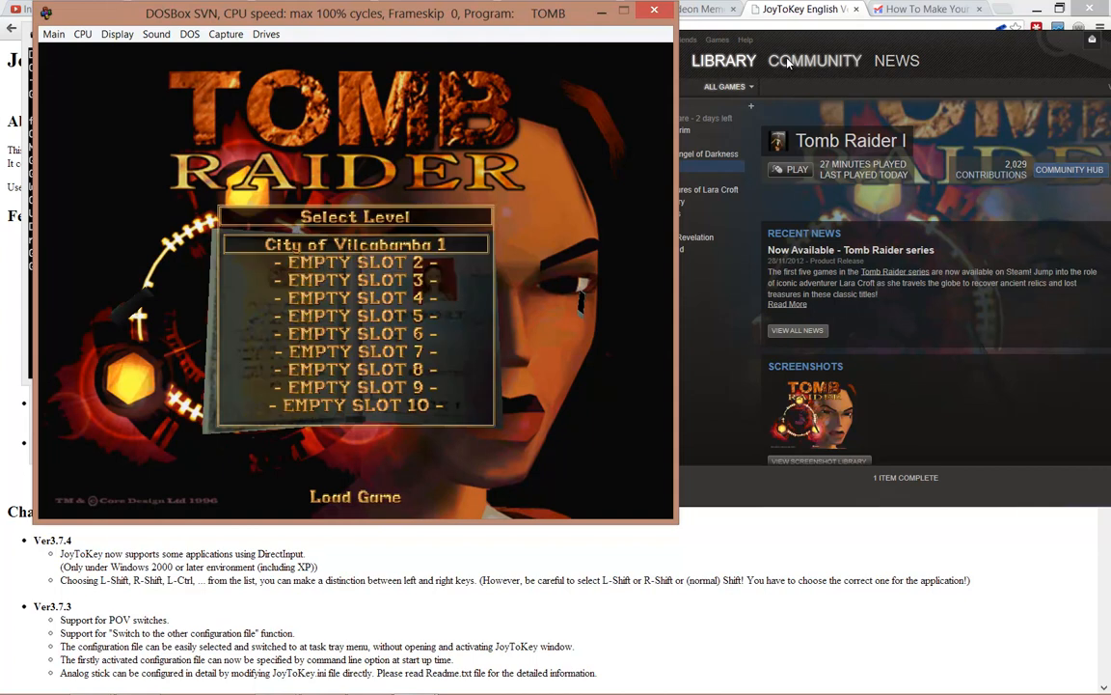
{"action": "key", "text": "Escape"}
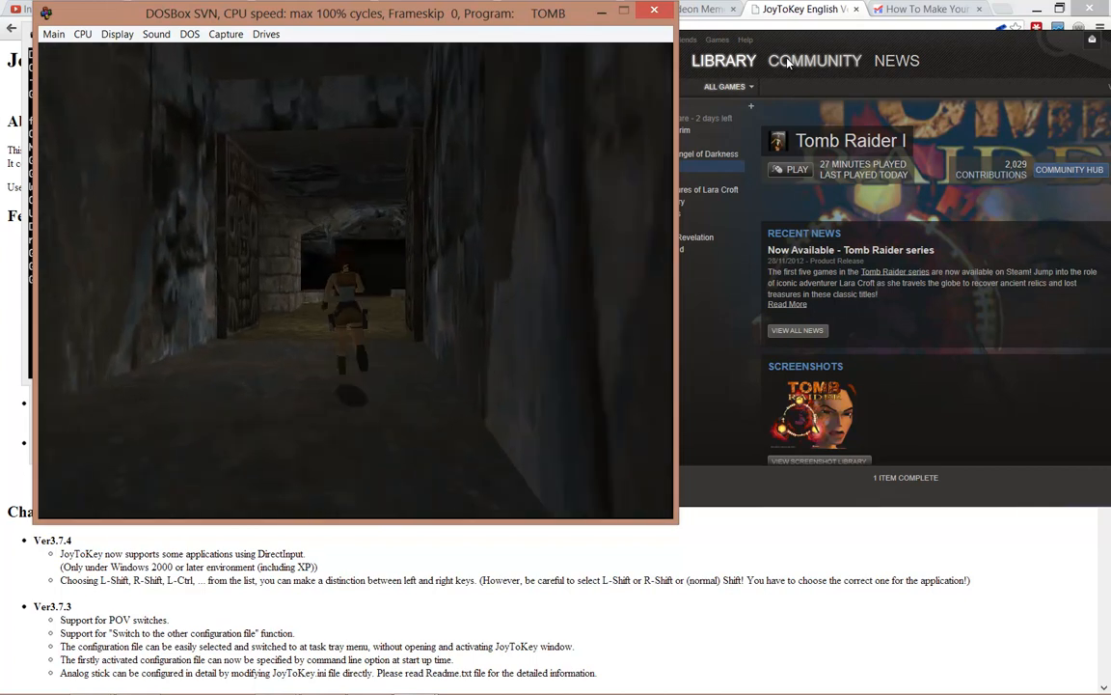
Run Lara along the corridor into the cave, draw pistols and jump clear of the wolves
{"action": "key", "text": "Up"}
{"action": "key", "text": "Up"}
{"action": "key", "text": "Up"}
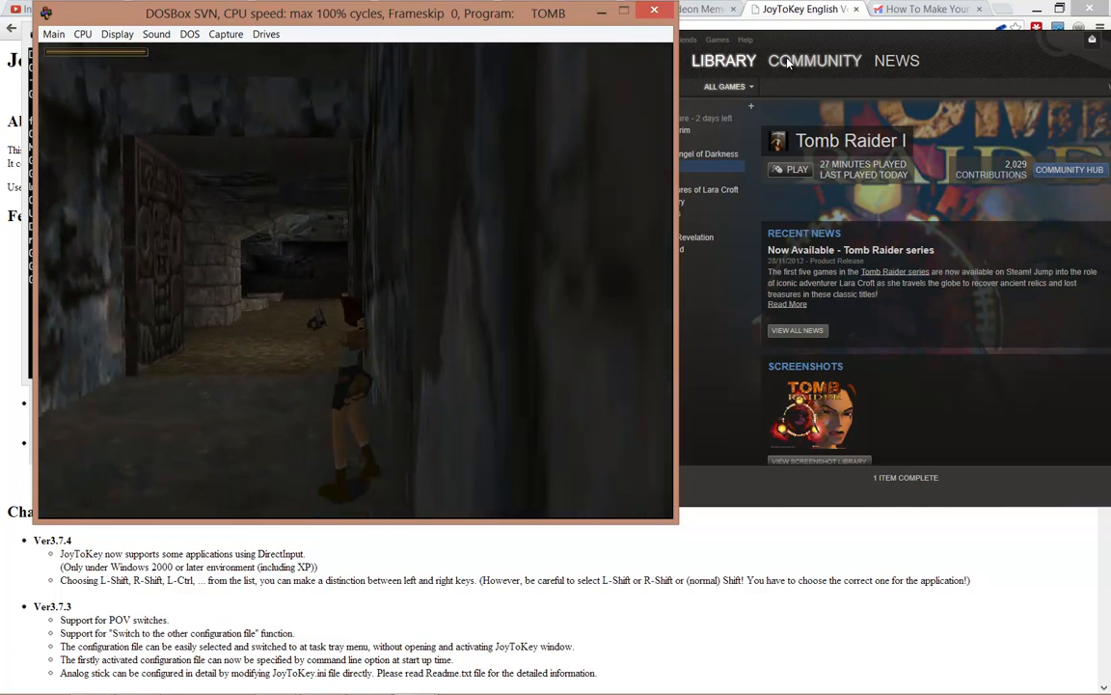
{"action": "key", "text": "Up"}
{"action": "key", "text": "Up"}
{"action": "key", "text": "Up"}
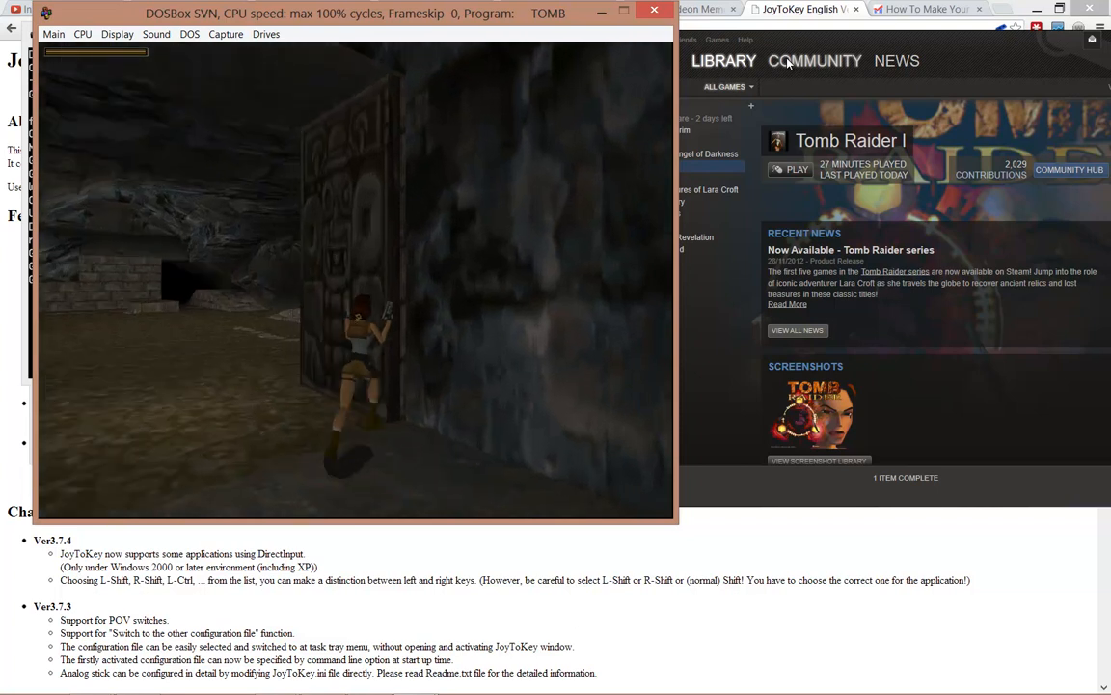
{"action": "key", "text": "Up"}
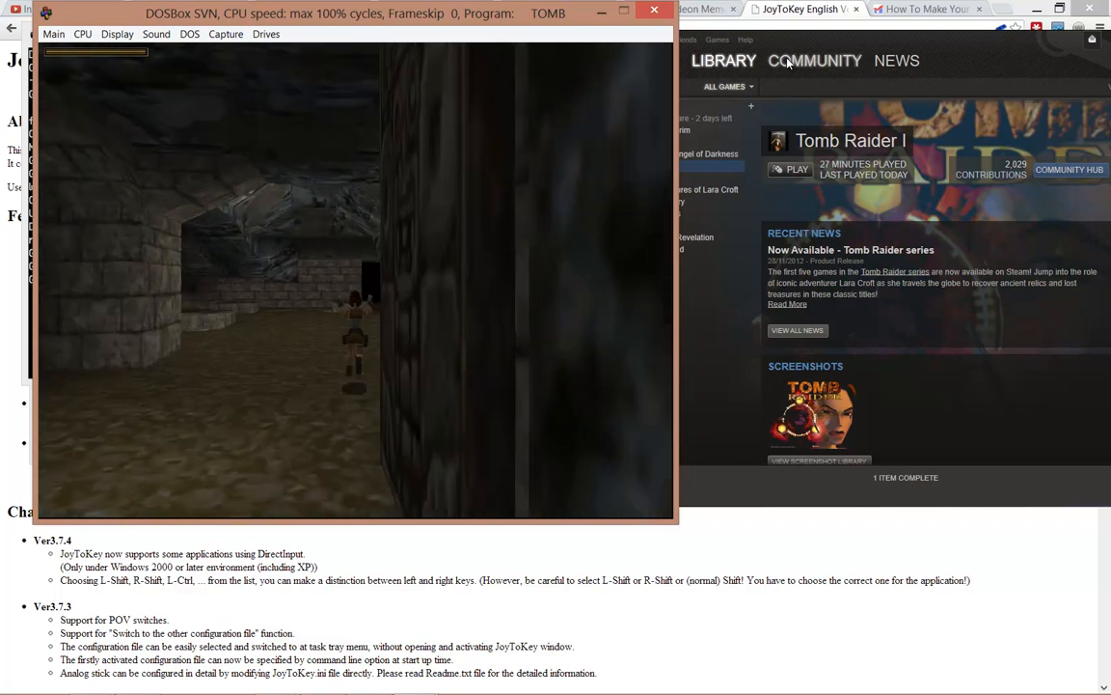
{"action": "key", "text": "Up"}
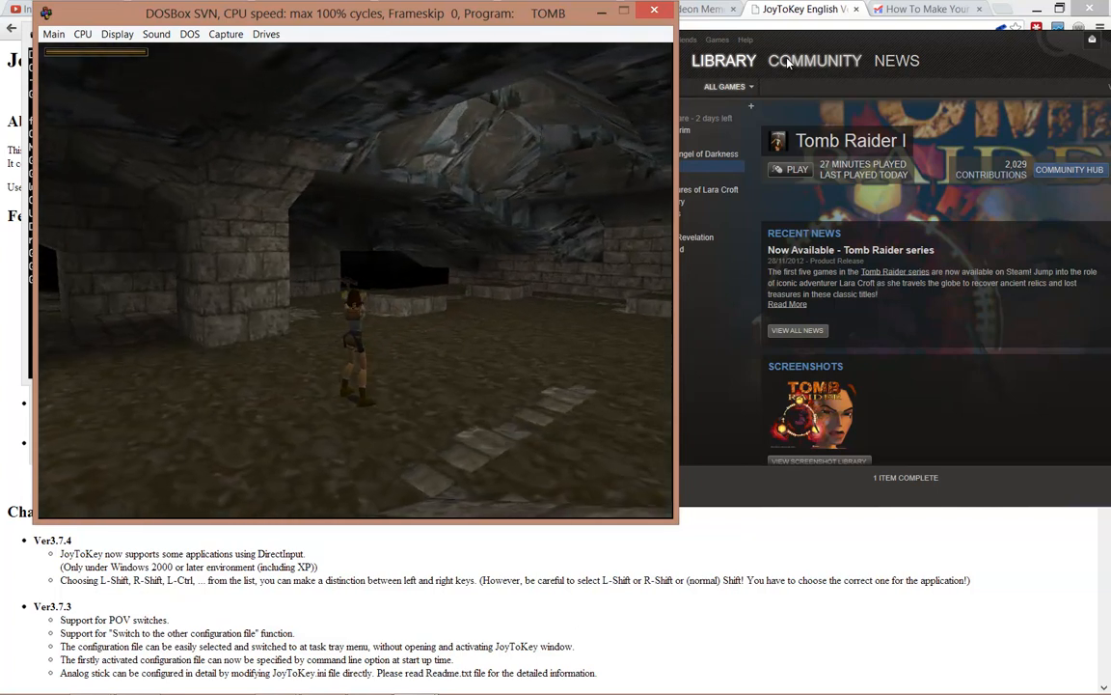
{"action": "key", "text": "Up"}
{"action": "key", "text": "Up"}
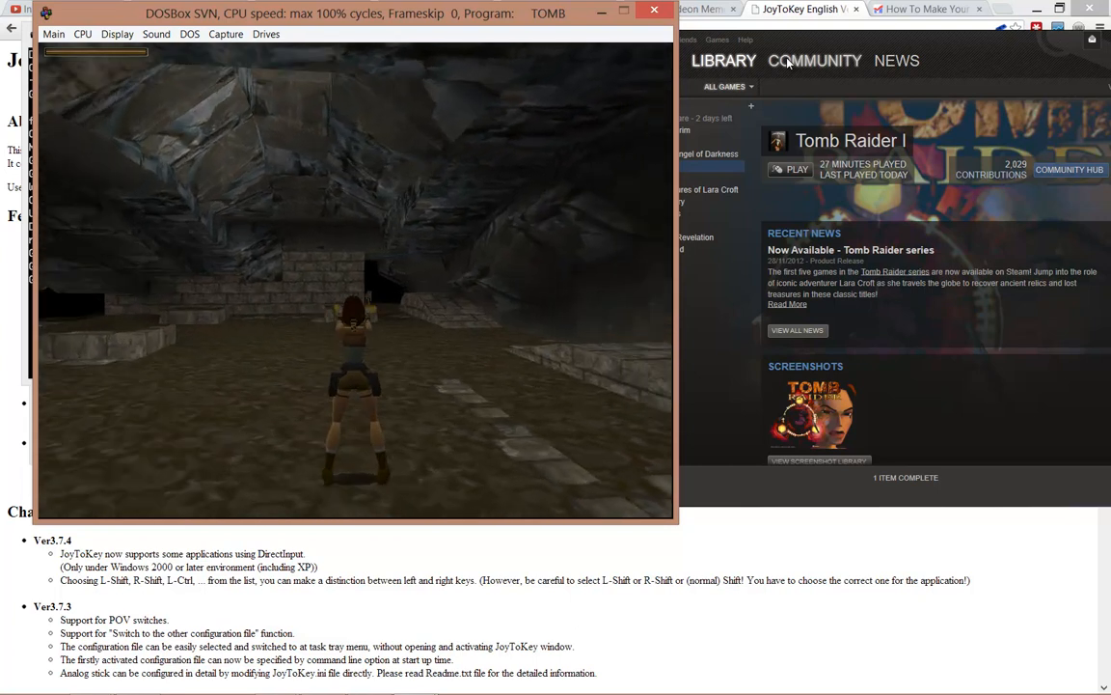
{"action": "key", "text": "ctrl"}
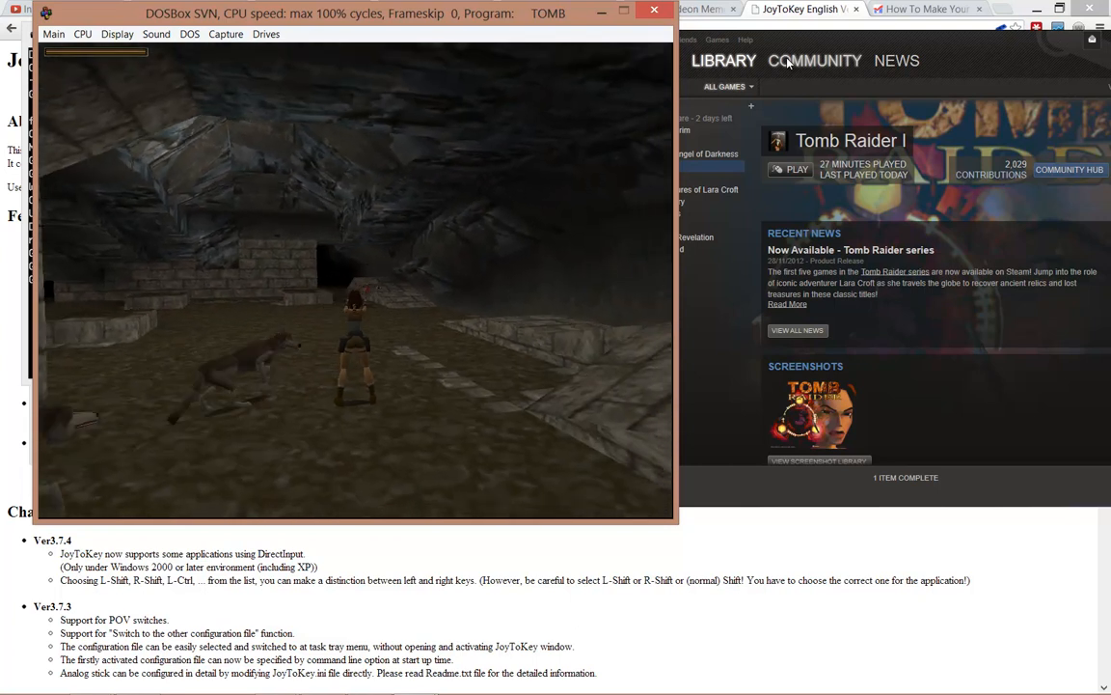
{"action": "key", "text": "Up"}
{"action": "key", "text": "alt"}
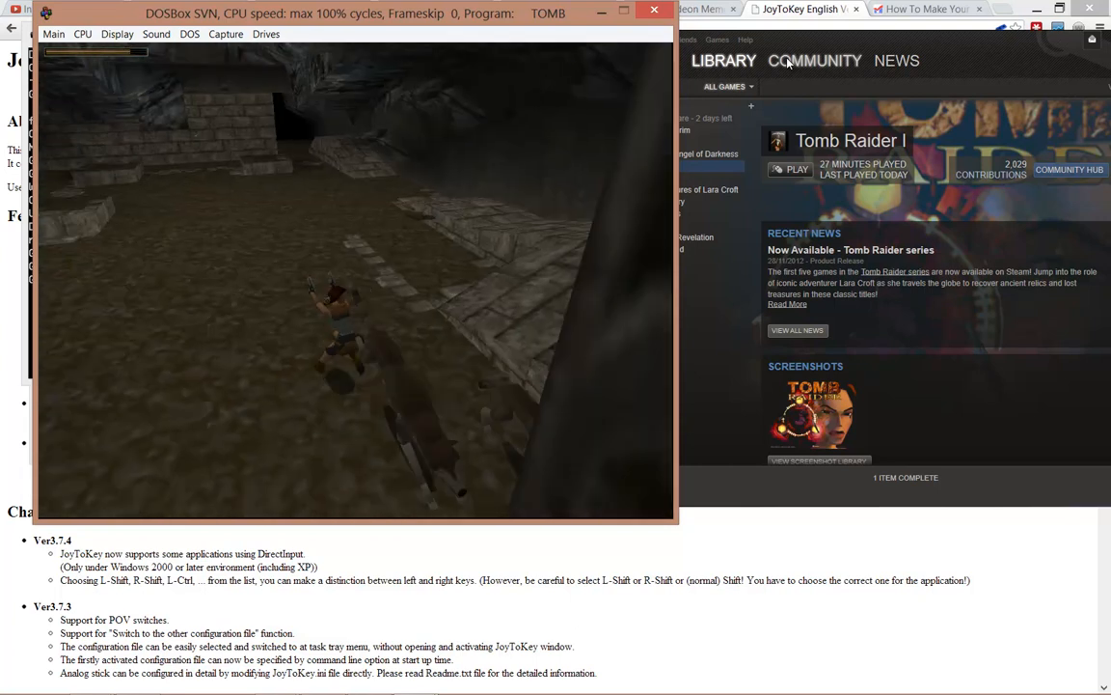
Steer Lara left toward the statue doorway, then turn right and run deeper into the cave
{"action": "key", "text": "Left"}
{"action": "key", "text": "Up"}
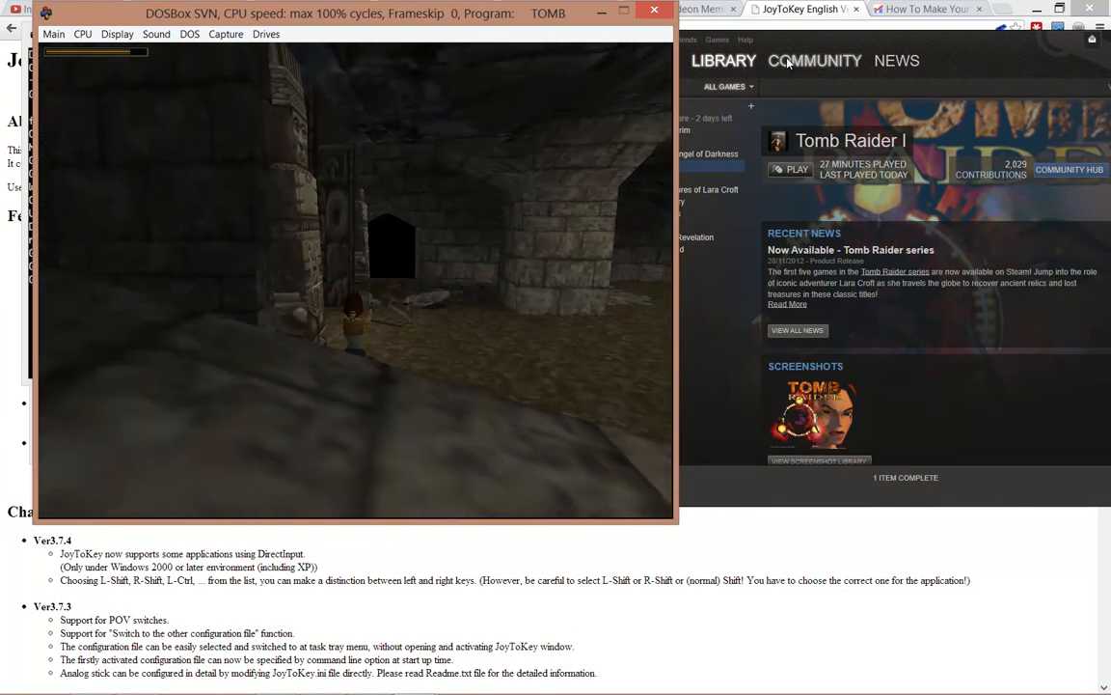
{"action": "key", "text": "Left"}
{"action": "key", "text": "Up"}
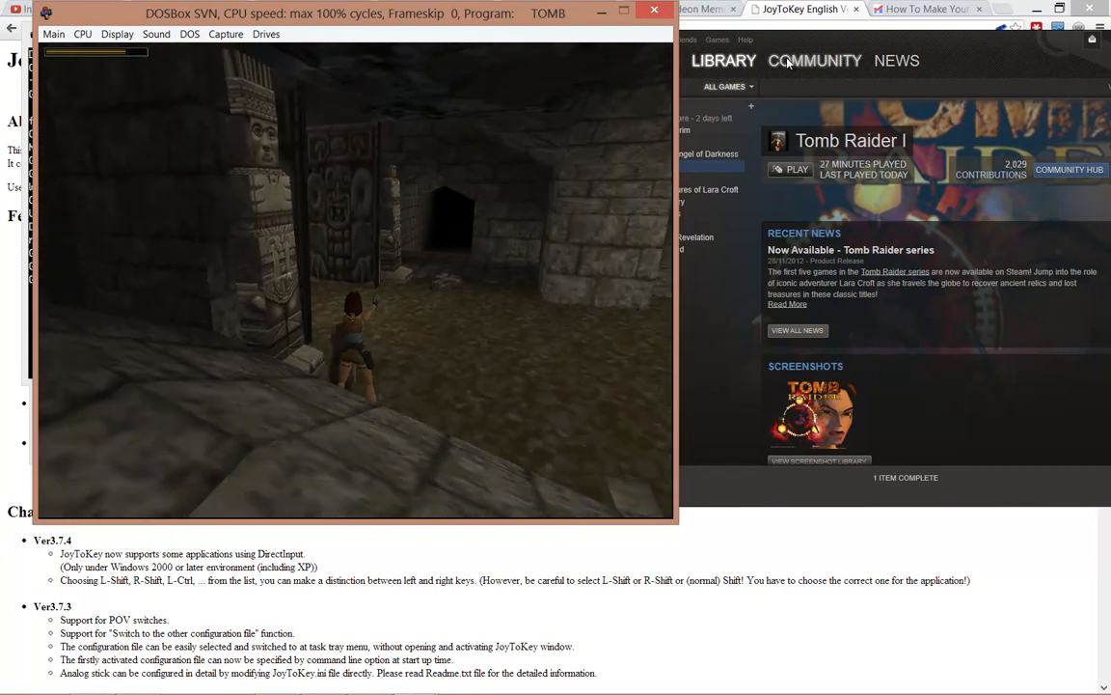
{"action": "key", "text": "Right"}
{"action": "key", "text": "Up"}
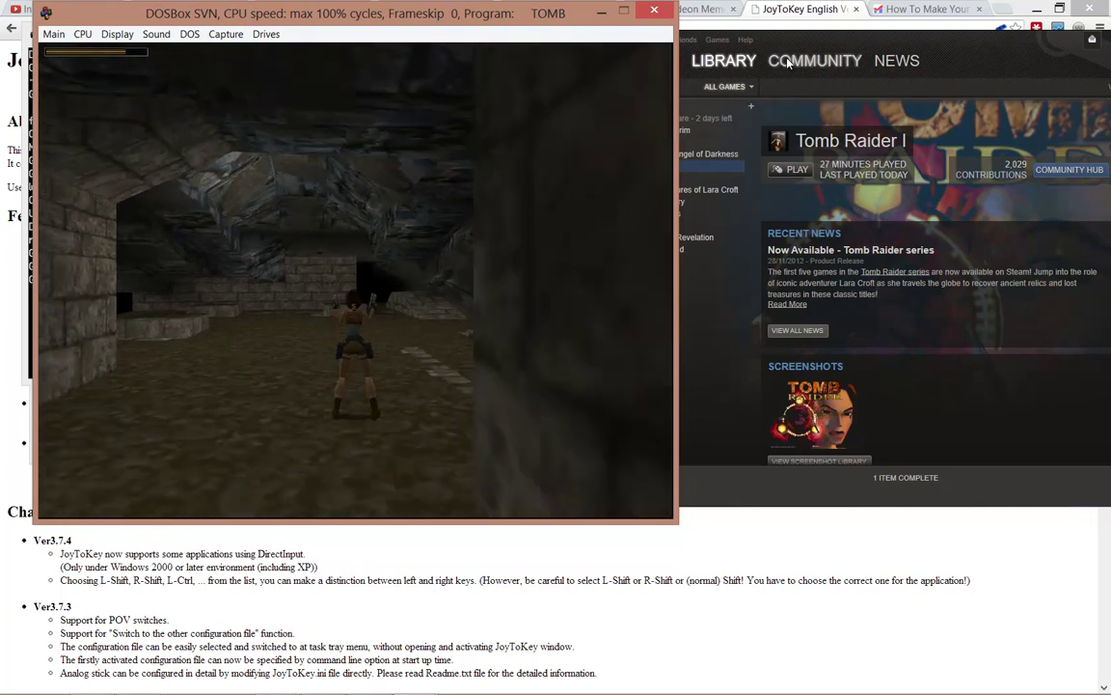
{"action": "key", "text": "Up"}
{"action": "key", "text": "Up"}
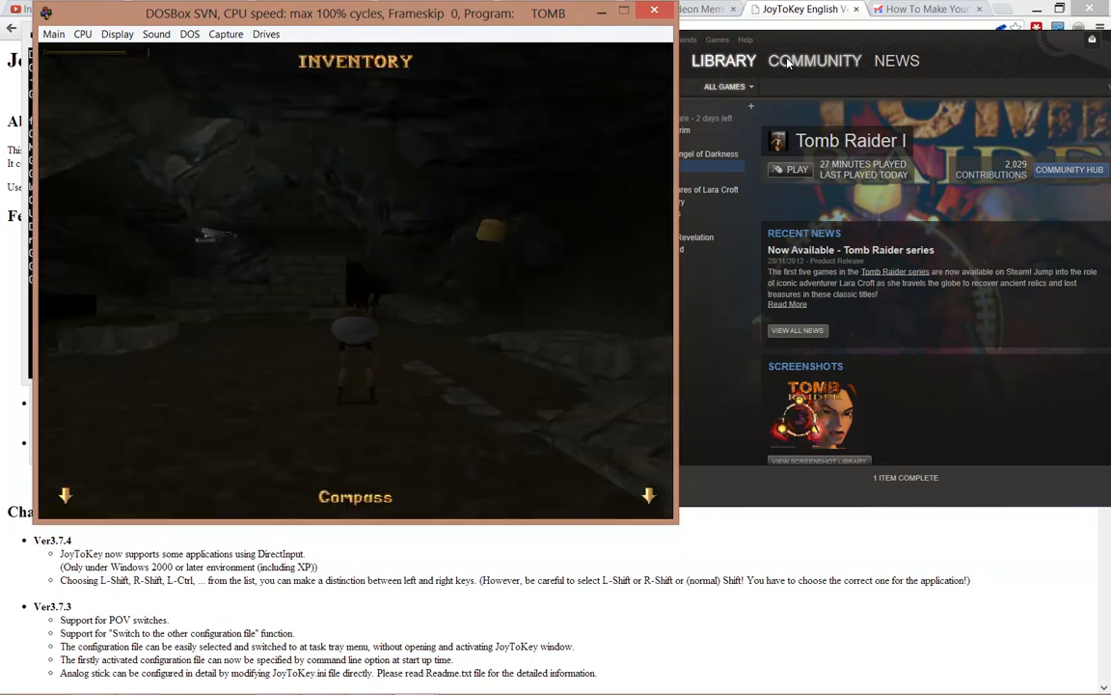
Browse the inventory ring to the Large Medi Pack, then rotate the options ring to Detail Levels
{"action": "key", "text": "Down"}
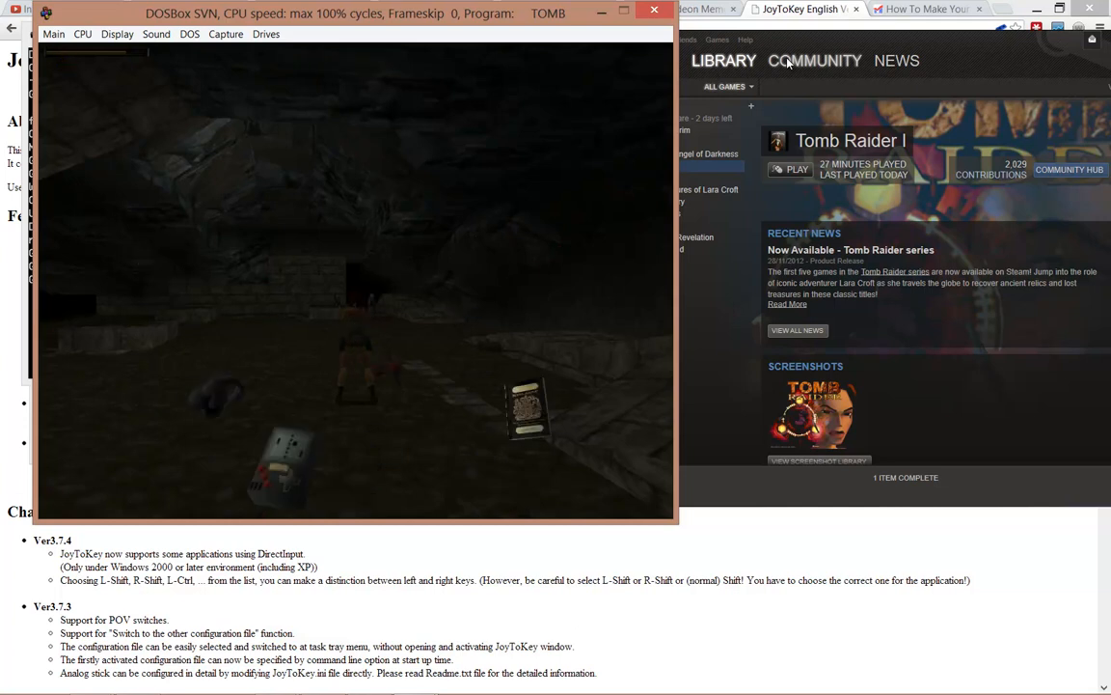
{"action": "key", "text": "Right"}
{"action": "key", "text": "Right"}
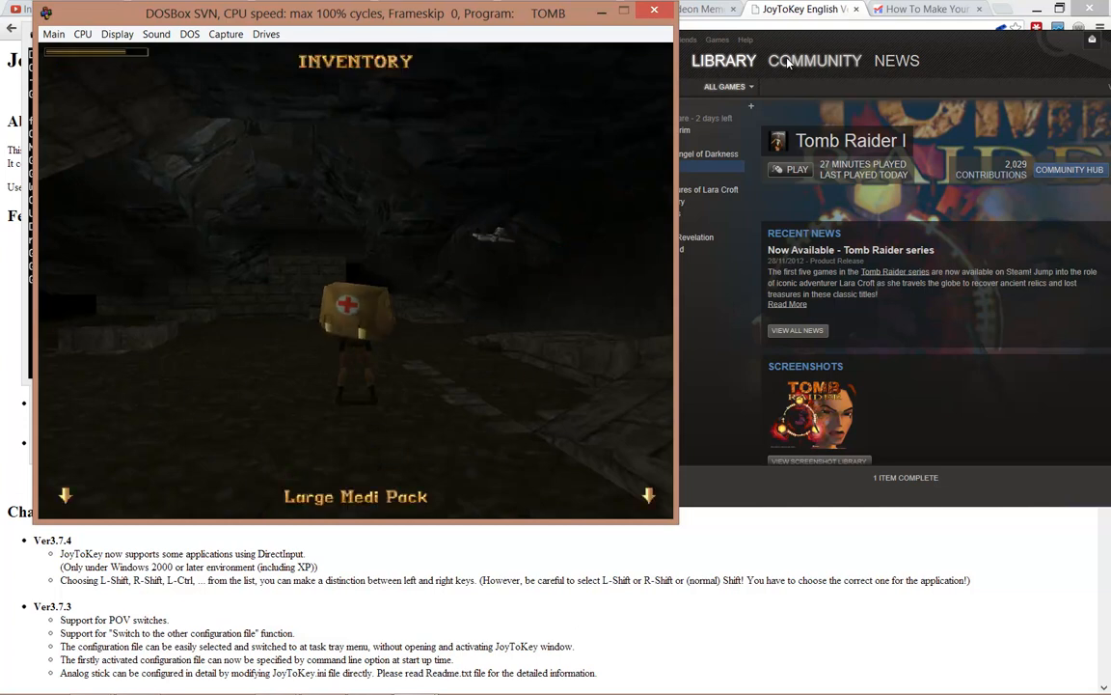
{"action": "key", "text": "Return"}
{"action": "key", "text": "Escape"}
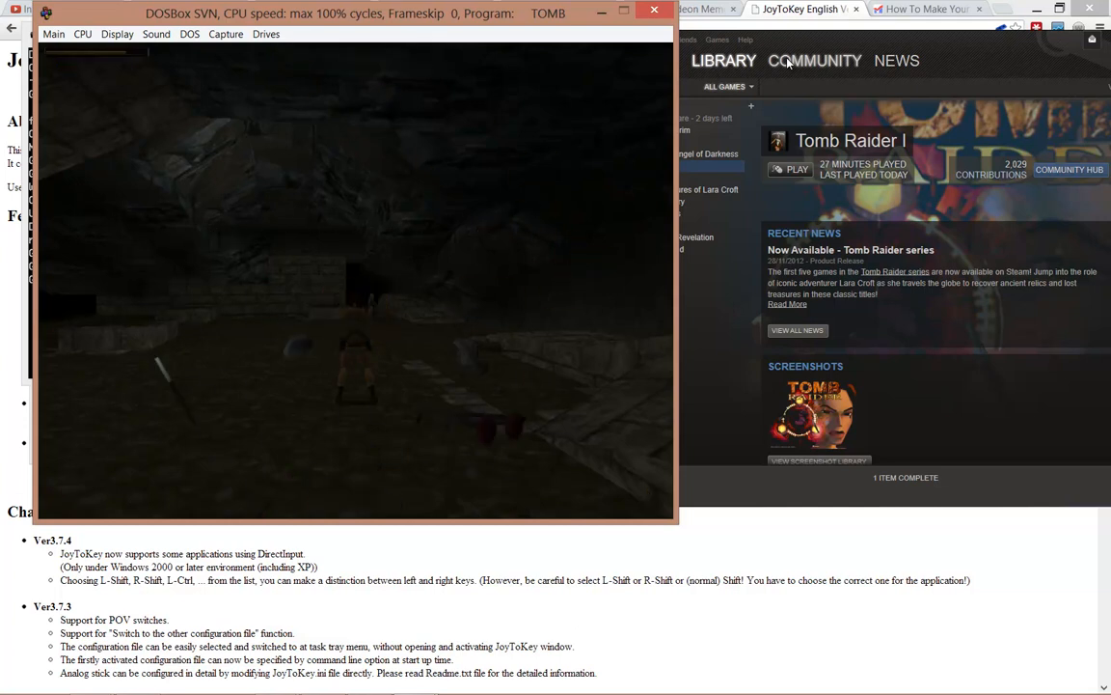
{"action": "key", "text": "Escape"}
{"action": "key", "text": "Left"}
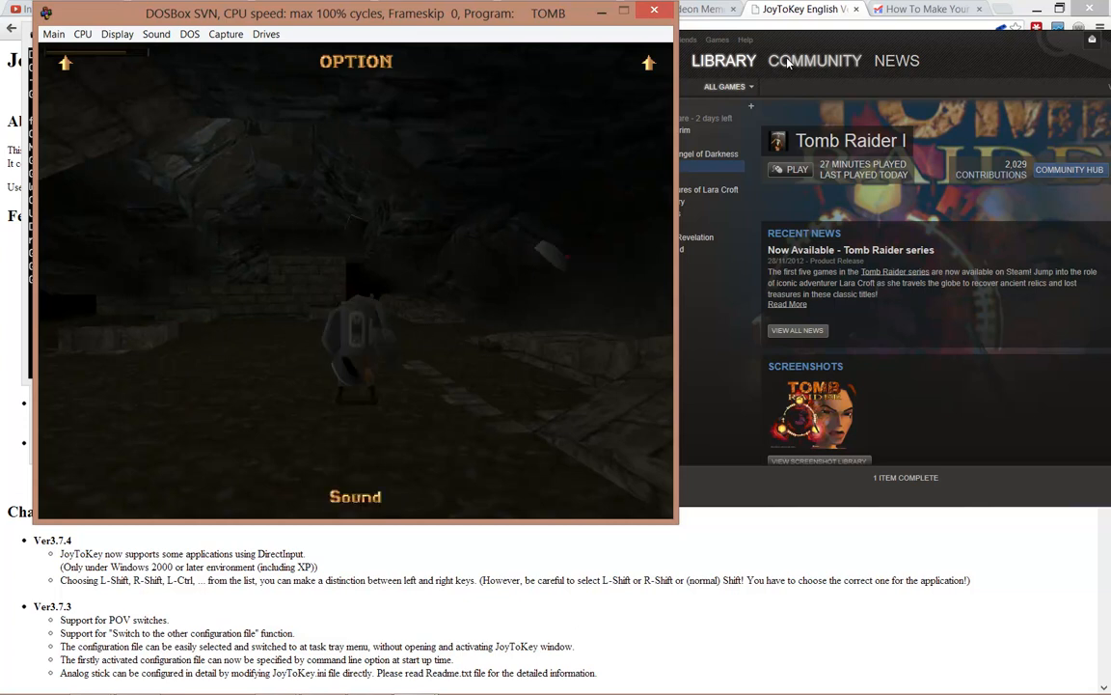
{"action": "key", "text": "Left"}
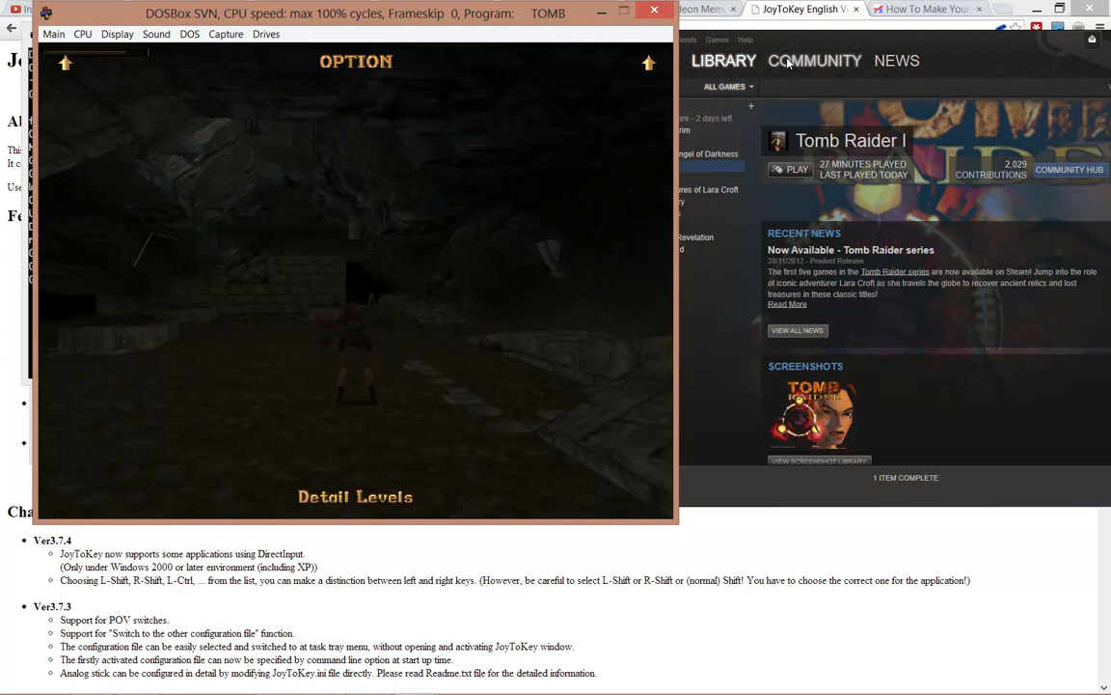